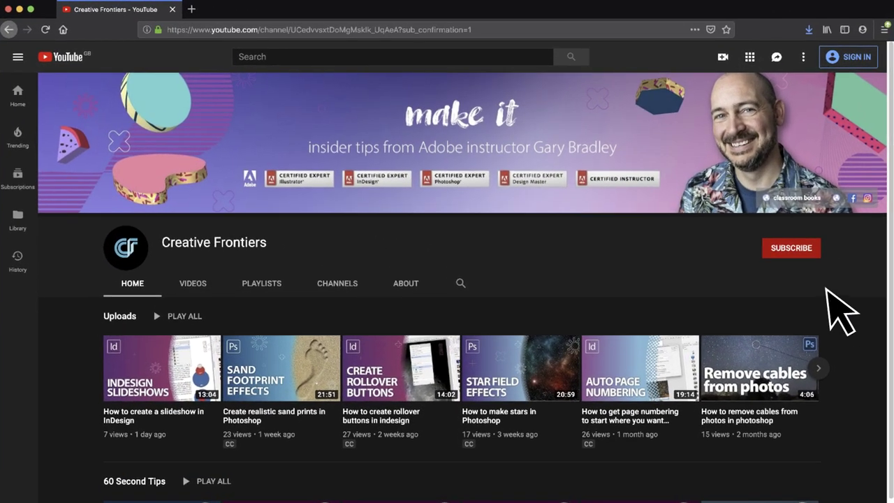
{"action": "left_click", "coordinate": [757, 214]}
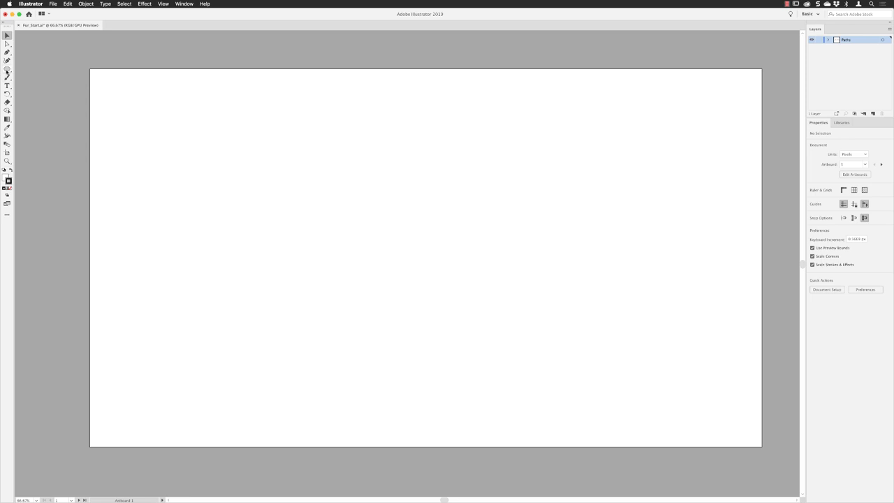
- Draw a circle about 110 px in diameter near the artboard's upper-left corner with the Ellipse tool
{"action": "left_click", "coordinate": [7, 69]}
{"action": "left_click_drag", "start_coordinate": [106, 90], "coordinate": [145, 126]}
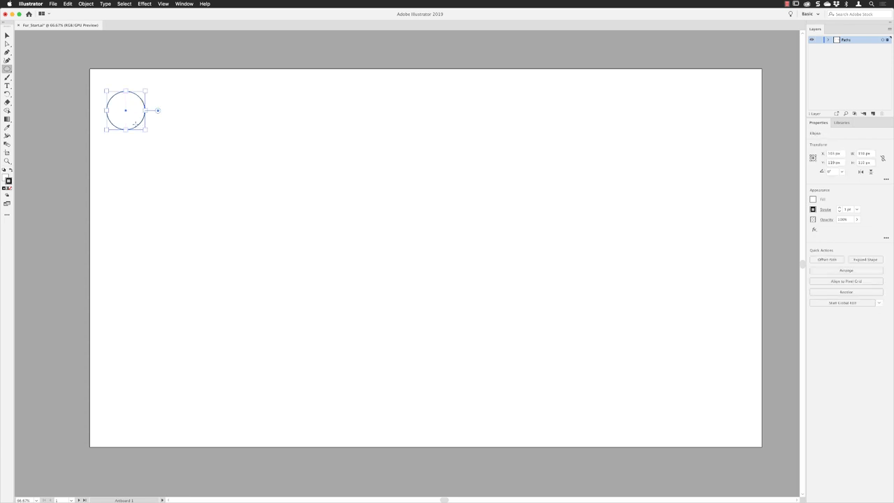
{"action": "left_click", "coordinate": [7, 35]}
- Show the Swatches and Gradient controls, with Gradient placed just below Swatches and clear of the circle
{"action": "left_click", "coordinate": [189, 5]}
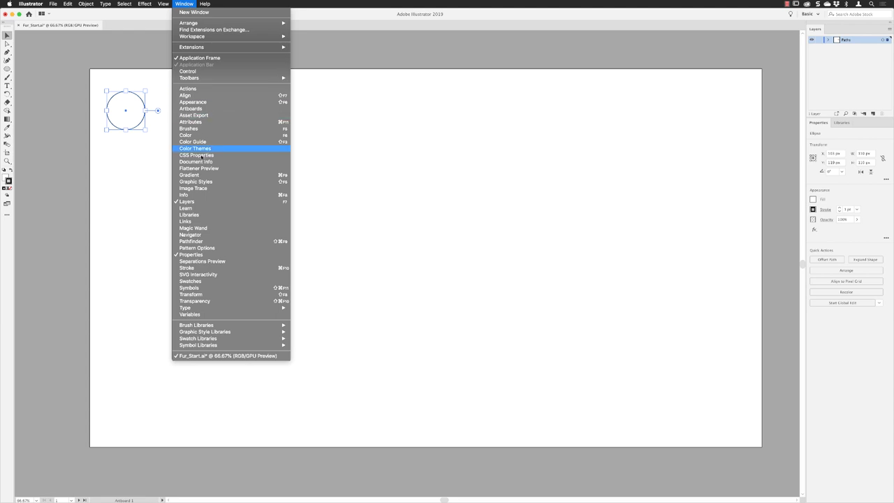
{"action": "left_click", "coordinate": [201, 282]}
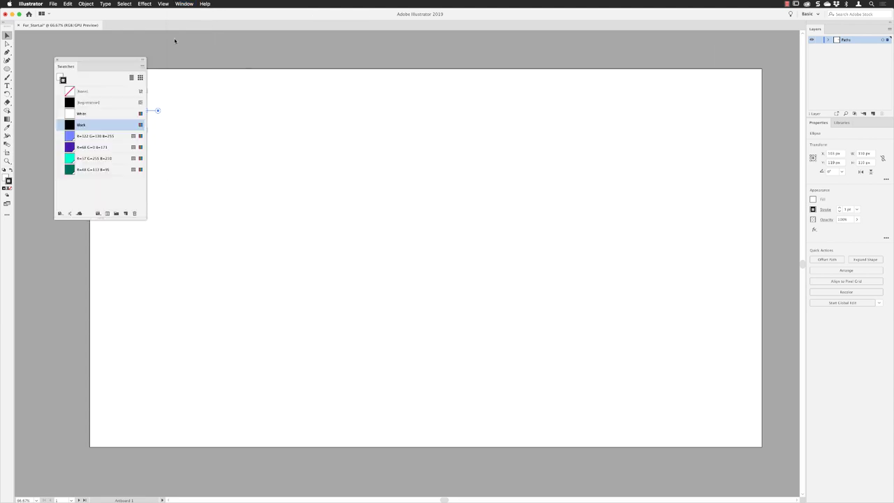
{"action": "left_click", "coordinate": [184, 4]}
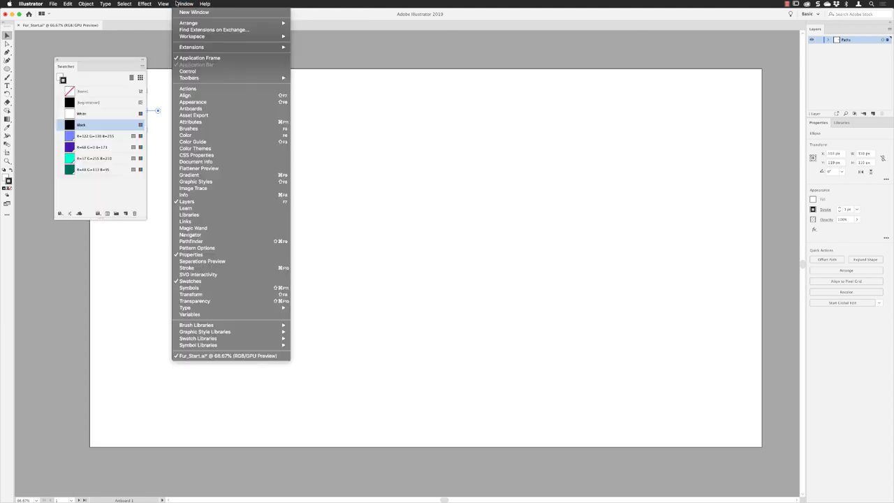
{"action": "left_click", "coordinate": [195, 175]}
{"action": "left_click_drag", "start_coordinate": [115, 272], "coordinate": [114, 240]}
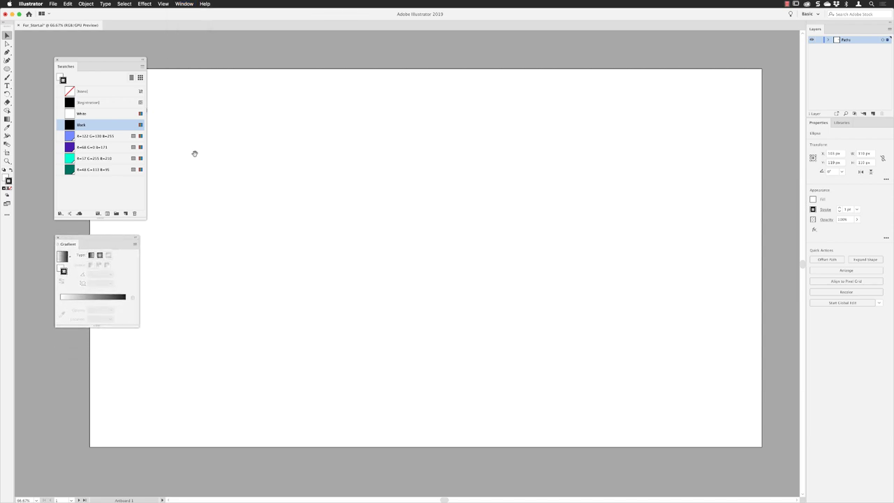
{"action": "left_click_drag", "start_coordinate": [194, 148], "coordinate": [267, 157]}
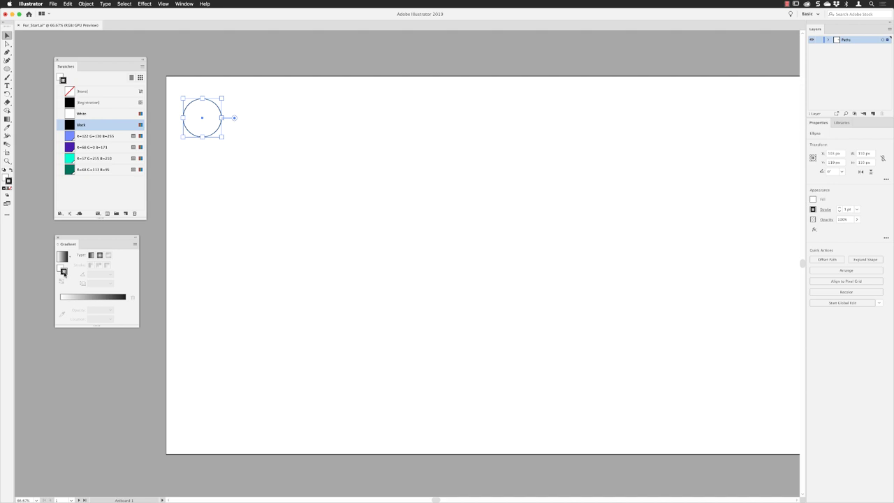
- Remove the circle's stroke and give it a linear gradient fill
{"action": "left_click", "coordinate": [10, 189]}
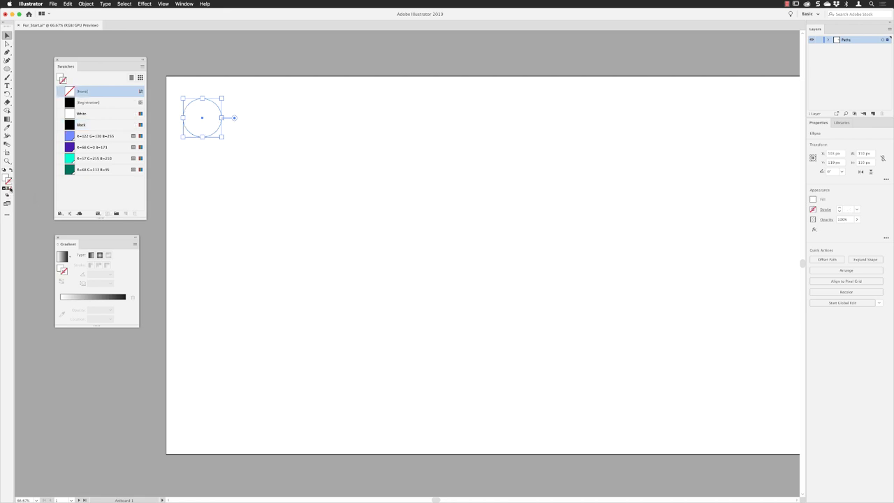
{"action": "left_click", "coordinate": [60, 268]}
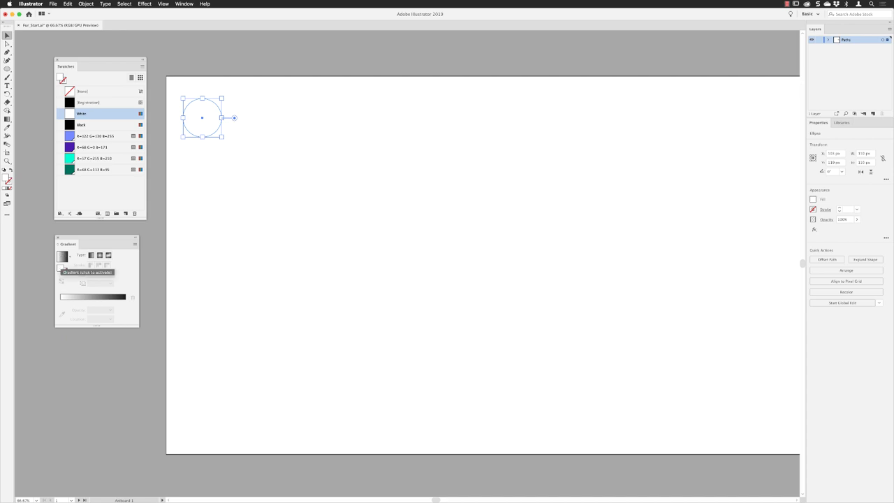
{"action": "left_click", "coordinate": [62, 256]}
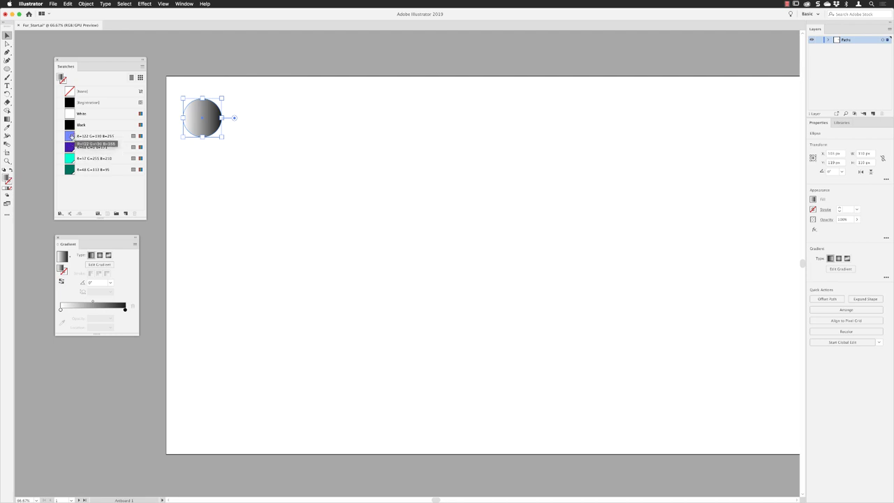
- Set the circle's gradient start colour to the light blue swatch and its end colour to the dark purple swatch
{"action": "left_click_drag", "start_coordinate": [71, 136], "coordinate": [63, 318]}
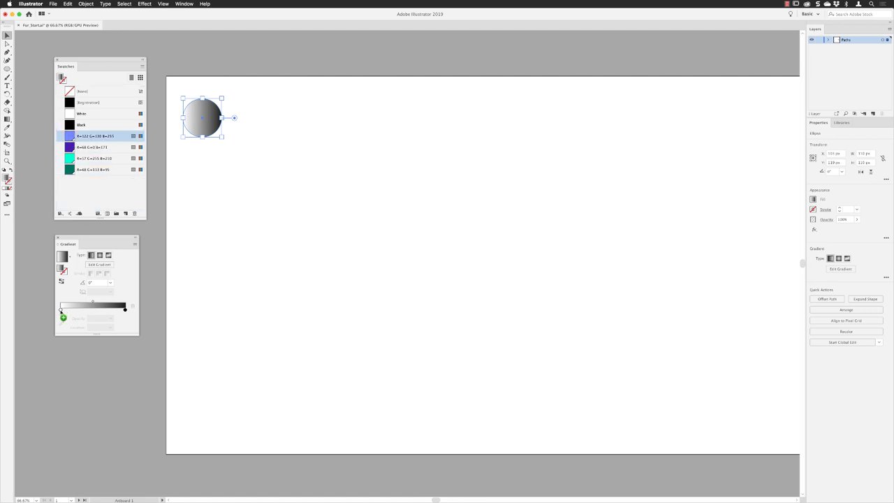
{"action": "left_click_drag", "start_coordinate": [60, 309], "coordinate": [61, 310]}
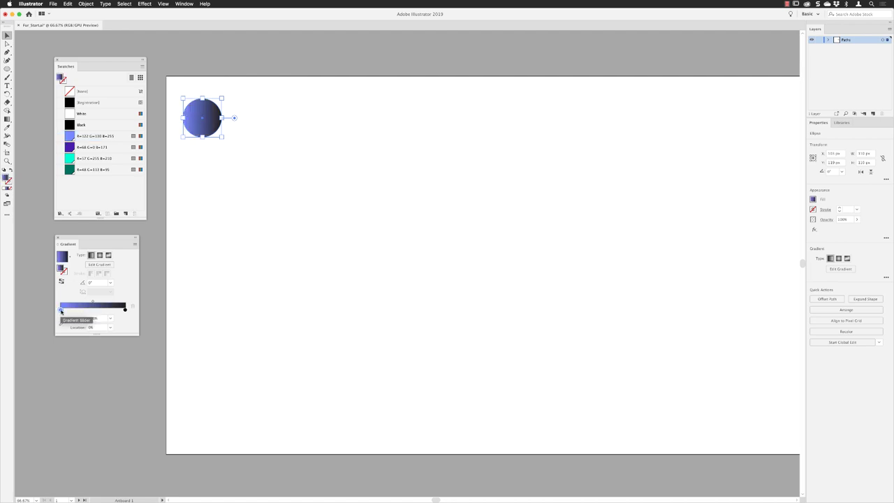
{"action": "left_click_drag", "start_coordinate": [70, 148], "coordinate": [126, 313]}
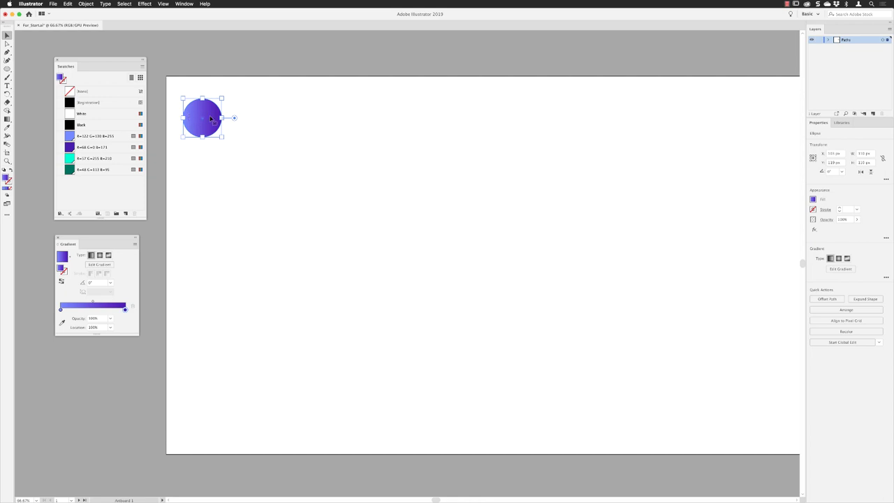
- Set the circle's gradient angle to 90° and reverse the gradient's colour order
{"action": "left_click", "coordinate": [97, 284]}
{"action": "key", "text": "Return"}
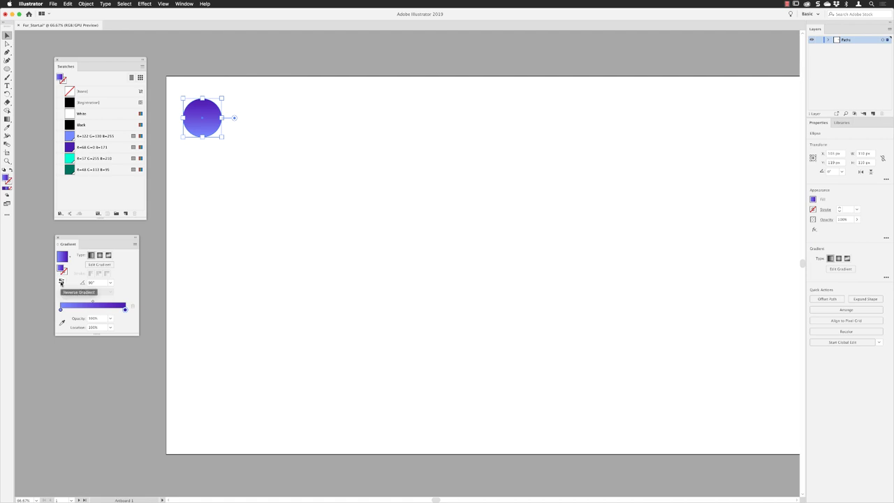
{"action": "left_click", "coordinate": [61, 282]}
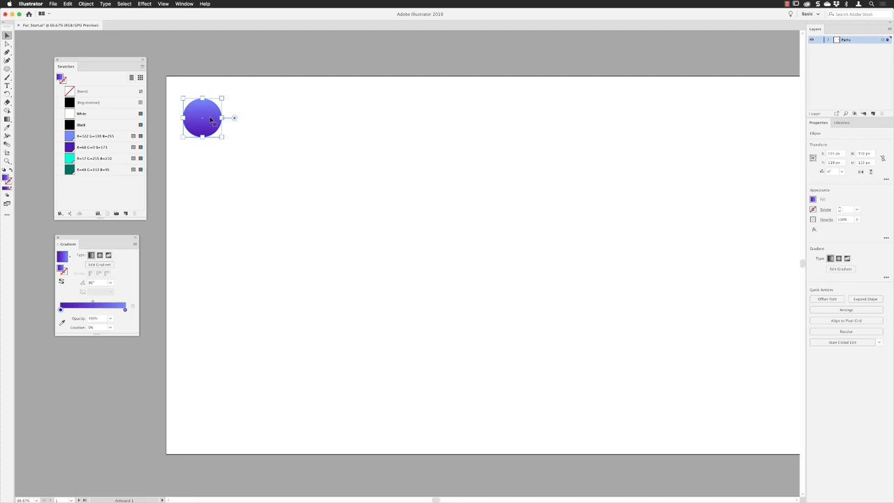
- Duplicate the gradient circle straight below the original and recolour the copy's gradient from the dark green swatch to the bright green swatch
{"action": "left_click_drag", "start_coordinate": [208, 119], "coordinate": [208, 168]}
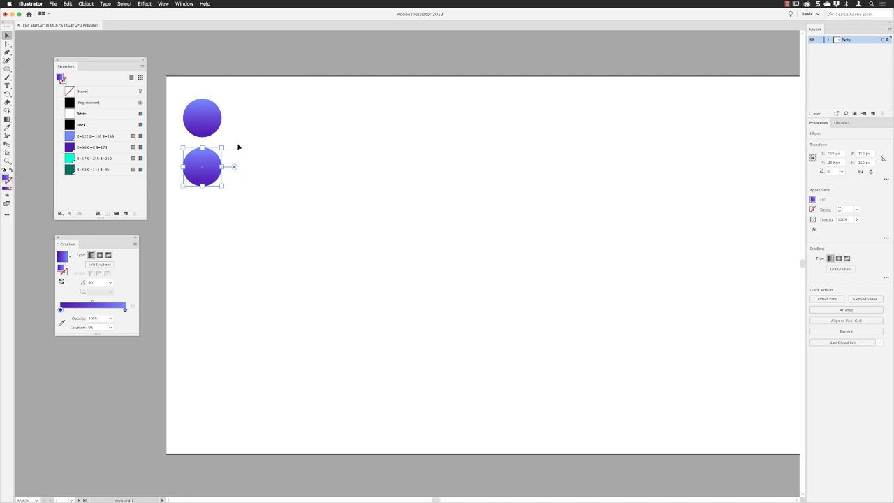
{"action": "left_click_drag", "start_coordinate": [105, 238], "coordinate": [106, 233]}
{"action": "left_click", "coordinate": [72, 173]}
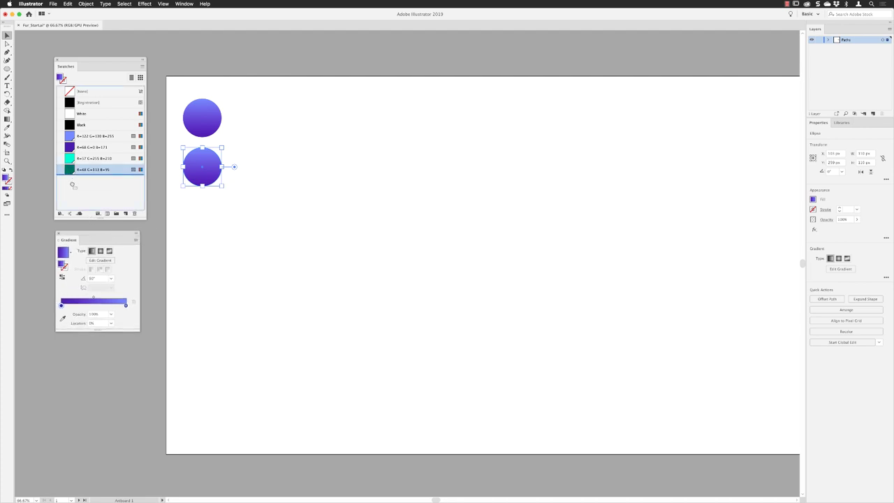
{"action": "left_click_drag", "start_coordinate": [76, 226], "coordinate": [63, 308]}
{"action": "left_click", "coordinate": [70, 158]}
{"action": "left_click_drag", "start_coordinate": [70, 159], "coordinate": [126, 307]}
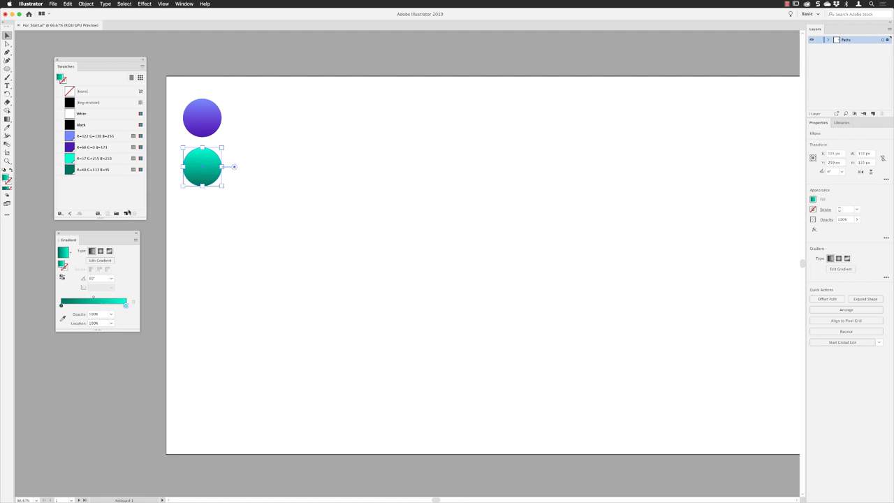
- Save the lower circle's green gradient as a new swatch named Green
{"action": "left_click", "coordinate": [125, 214]}
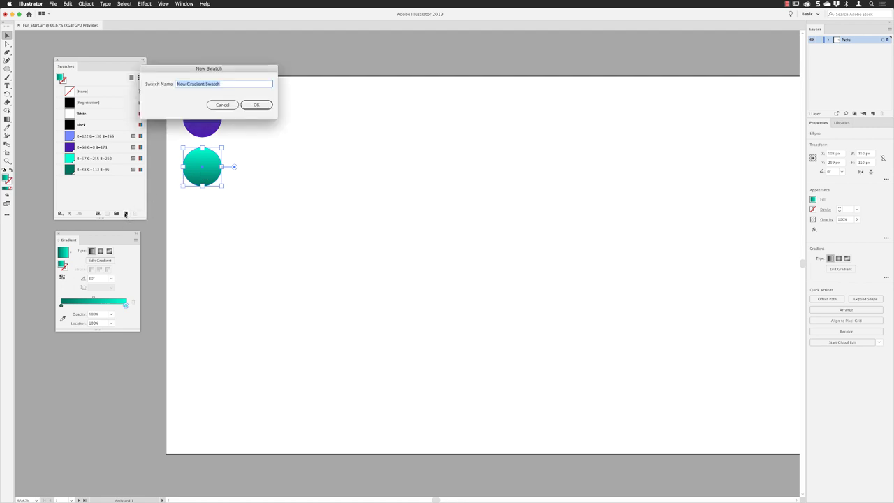
{"action": "type", "text": "Gree"}
{"action": "key", "text": "Return"}
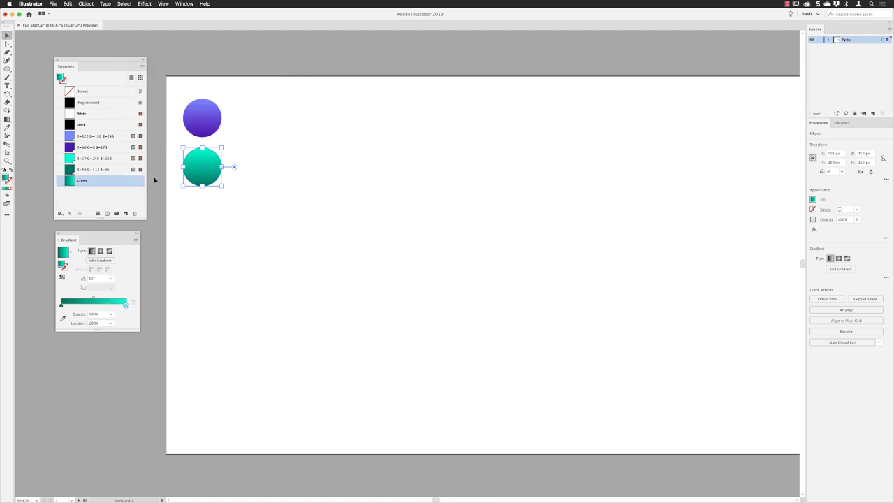
- Save the upper circle's blue-purple gradient as a new swatch named Blue, leaving nothing selected
{"action": "left_click", "coordinate": [198, 121]}
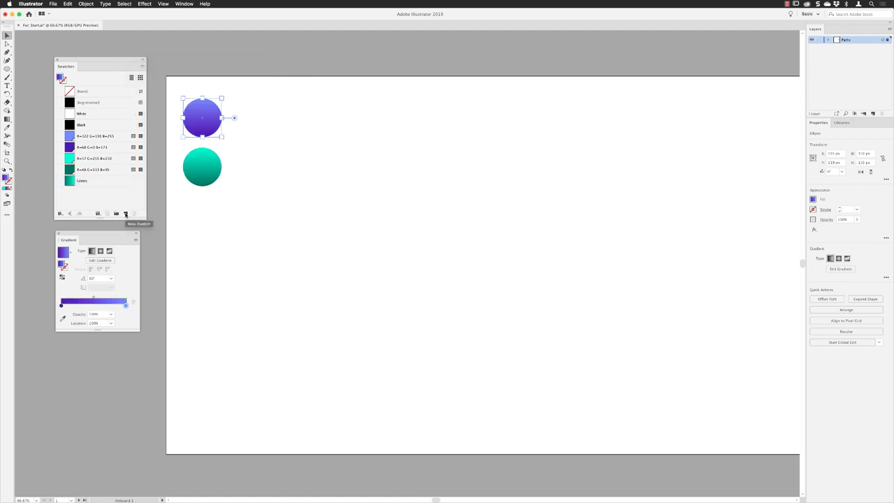
{"action": "left_click", "coordinate": [125, 214]}
{"action": "type", "text": "Blue"}
{"action": "key", "text": "Return"}
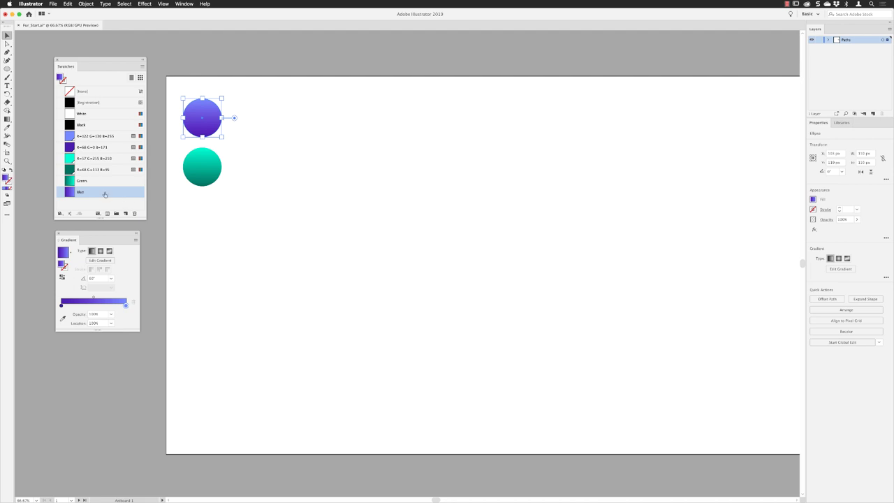
{"action": "left_click", "coordinate": [227, 227]}
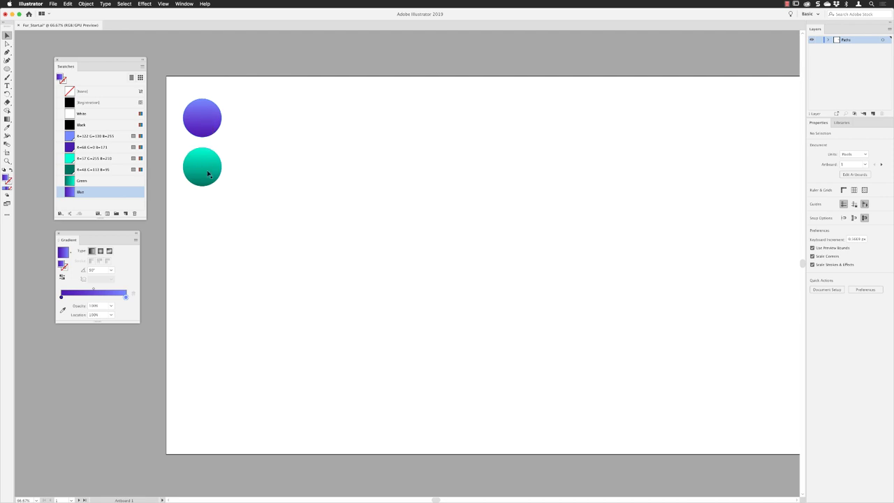
- Select both gradient circles and make a blend between them
{"action": "left_click_drag", "start_coordinate": [231, 104], "coordinate": [187, 196]}
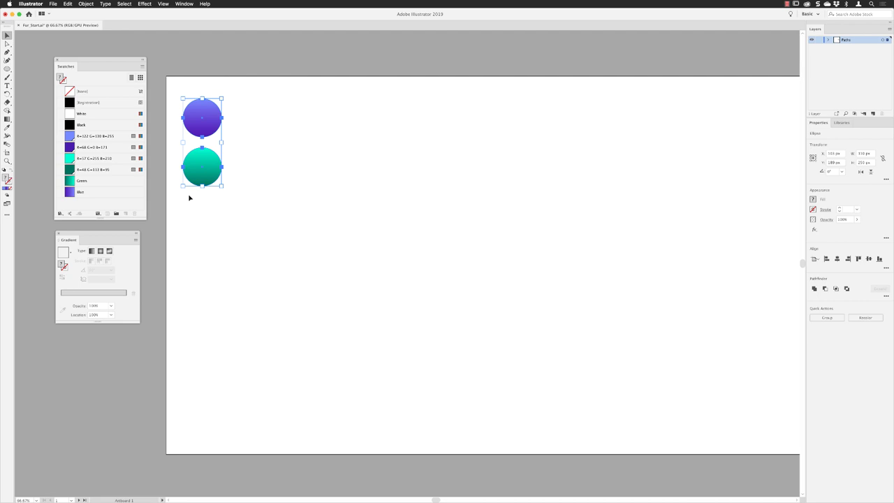
{"action": "left_click", "coordinate": [86, 3]}
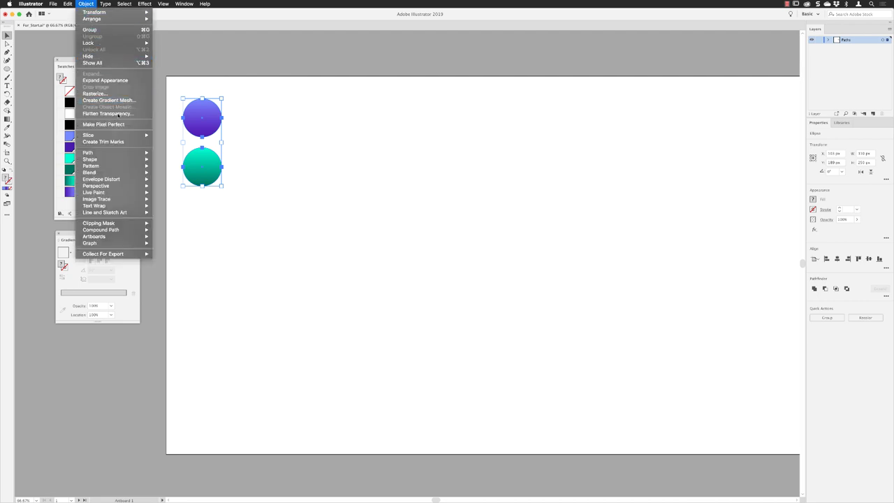
{"action": "mouse_move", "coordinate": [114, 173]}
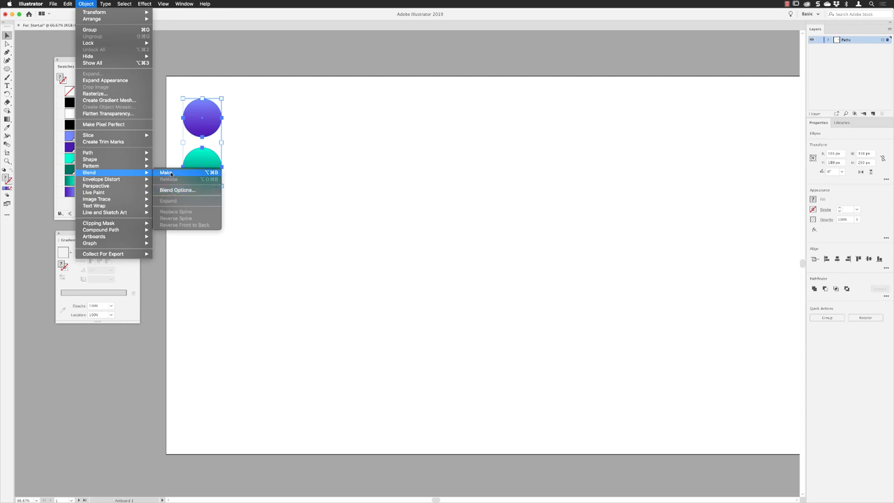
{"action": "left_click", "coordinate": [167, 172]}
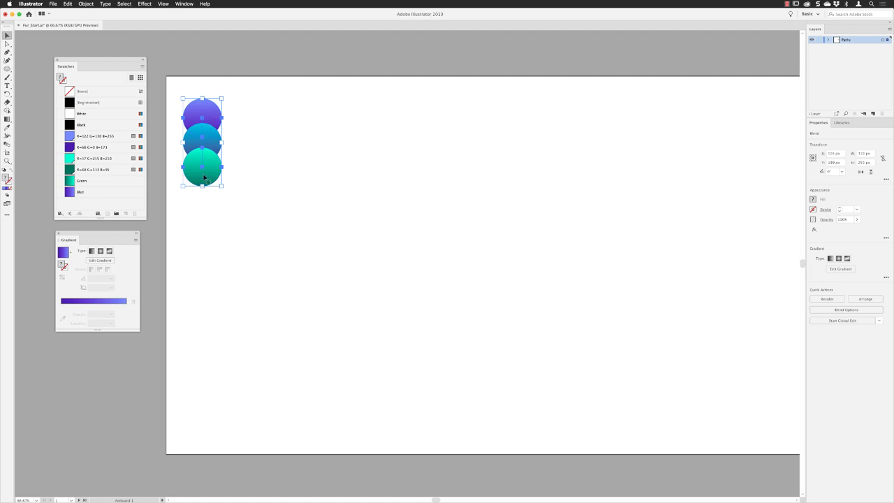
- Set the blend's spacing to Specified Steps with 200 steps, with the preview turned on
{"action": "left_click", "coordinate": [86, 3]}
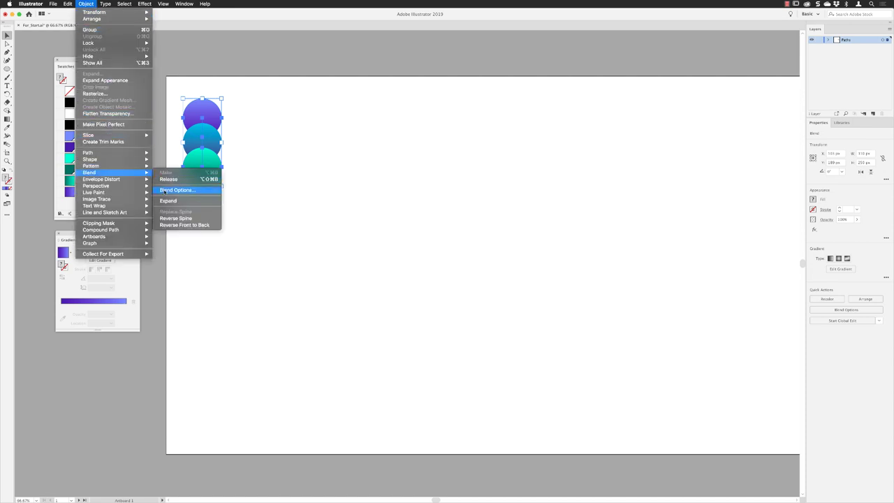
{"action": "left_click", "coordinate": [166, 190]}
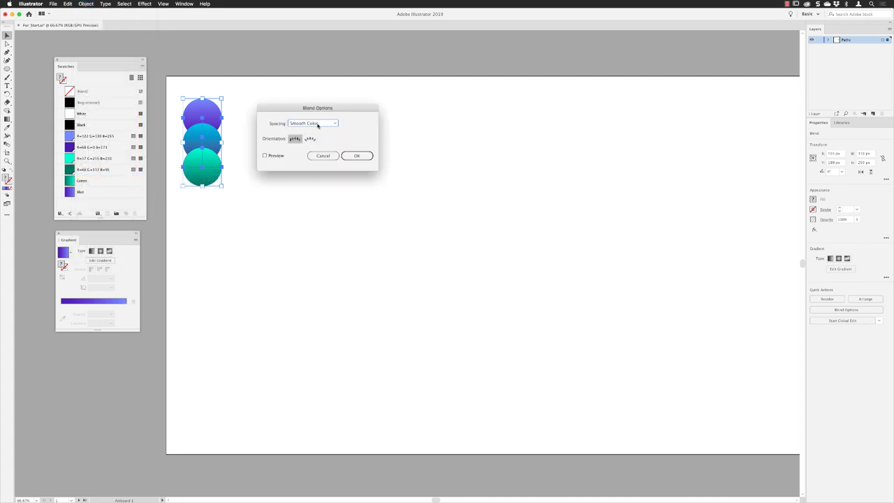
{"action": "left_click", "coordinate": [318, 123]}
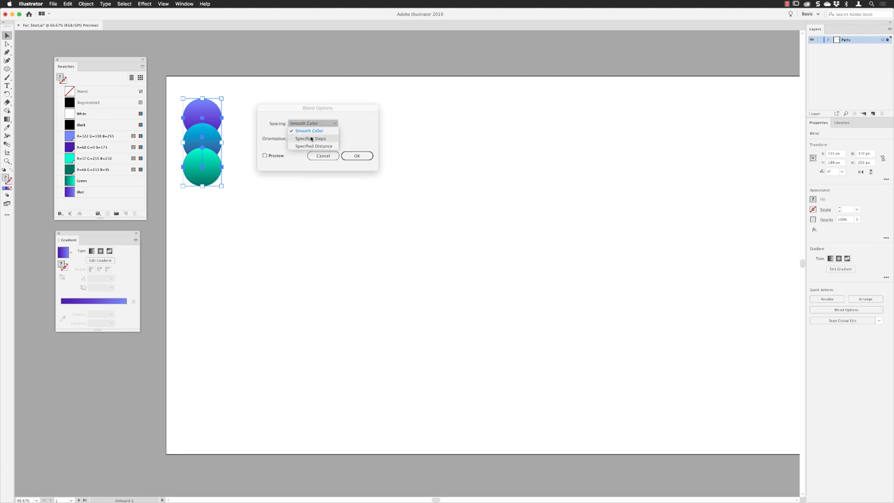
{"action": "left_click", "coordinate": [310, 139]}
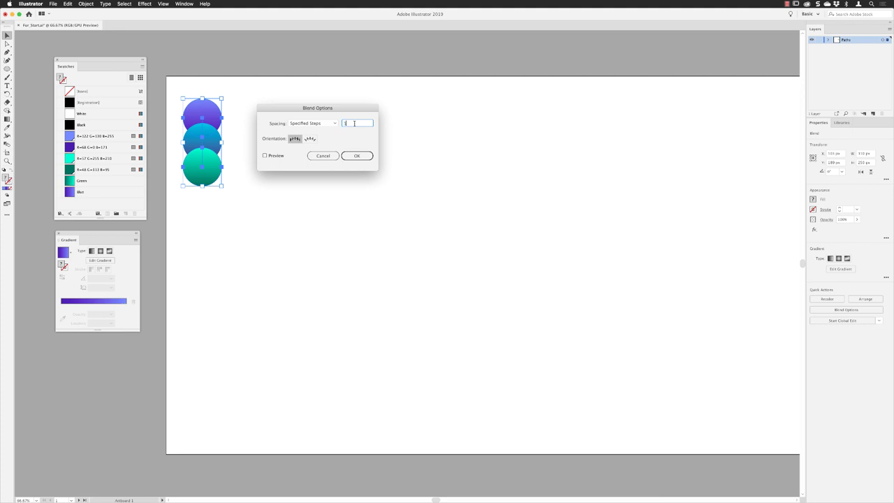
{"action": "type", "text": "200"}
{"action": "left_click", "coordinate": [265, 155]}
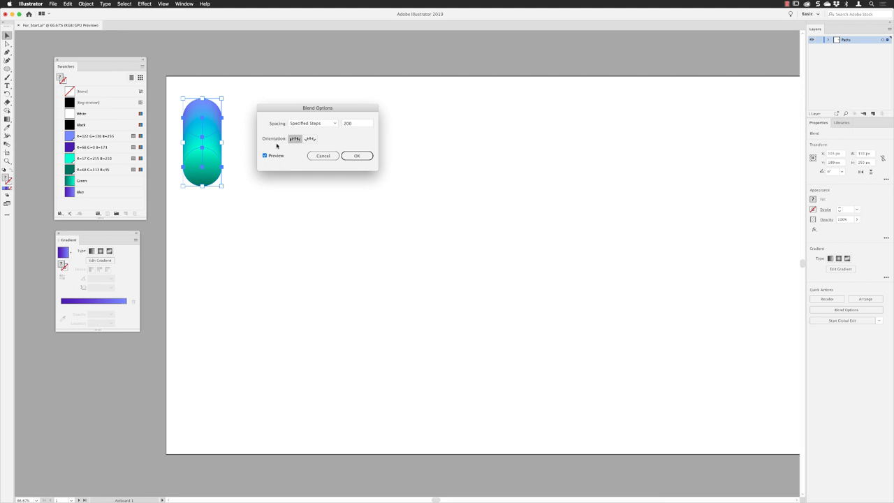
{"action": "left_click", "coordinate": [357, 156]}
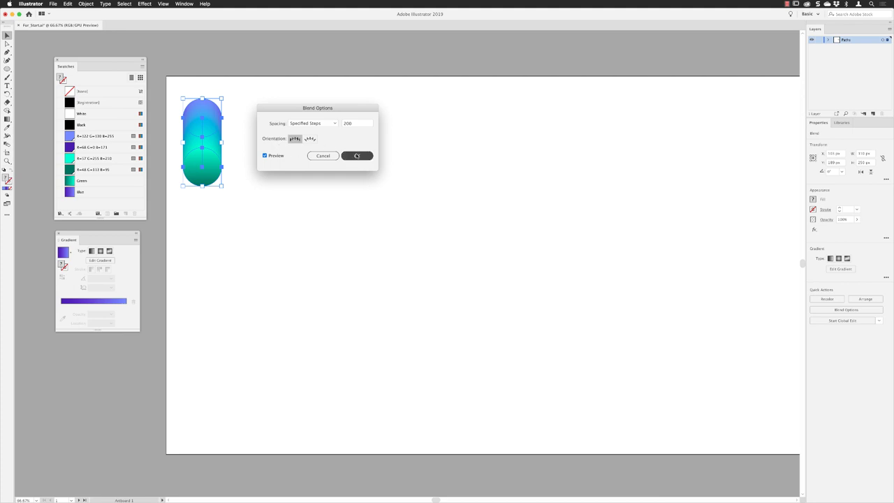
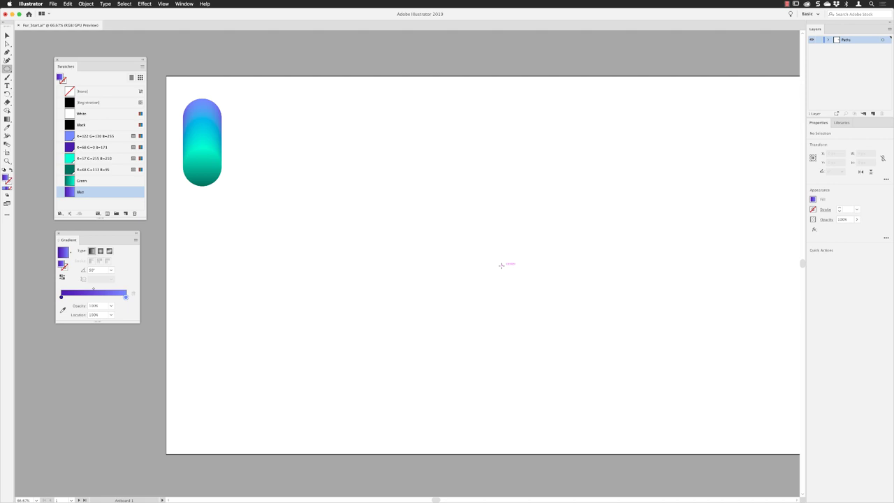
- Draw a large circle about 700 px in diameter outward from the centre of the artboard
{"action": "left_click_drag", "start_coordinate": [502, 266], "coordinate": [625, 386]}
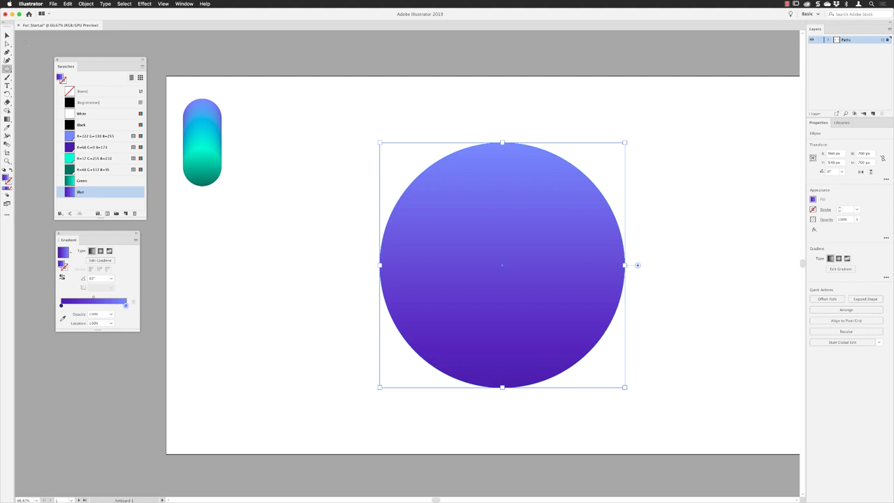
- Reset the large circle to the default white fill and black stroke and make it the gradient blend's spine
{"action": "left_click", "coordinate": [7, 35]}
{"action": "key", "text": "d"}
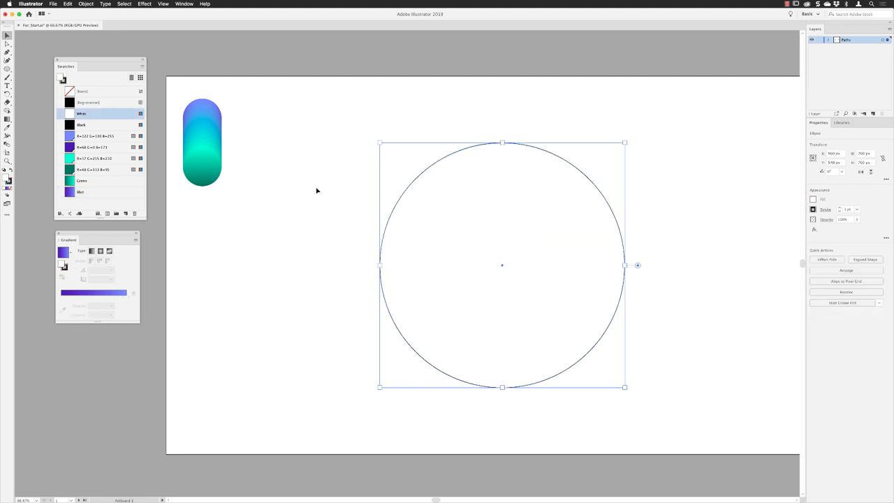
{"action": "left_click", "coordinate": [205, 142], "text": "shift"}
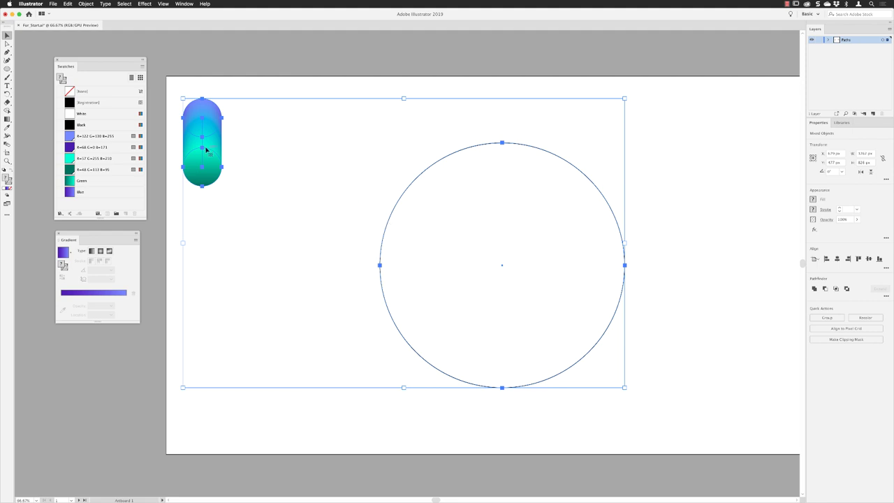
{"action": "left_click", "coordinate": [83, 4]}
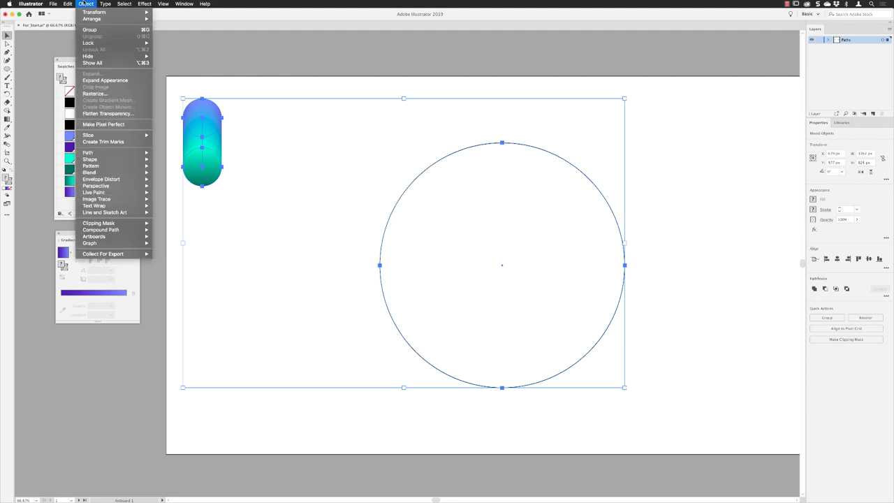
{"action": "mouse_move", "coordinate": [116, 174]}
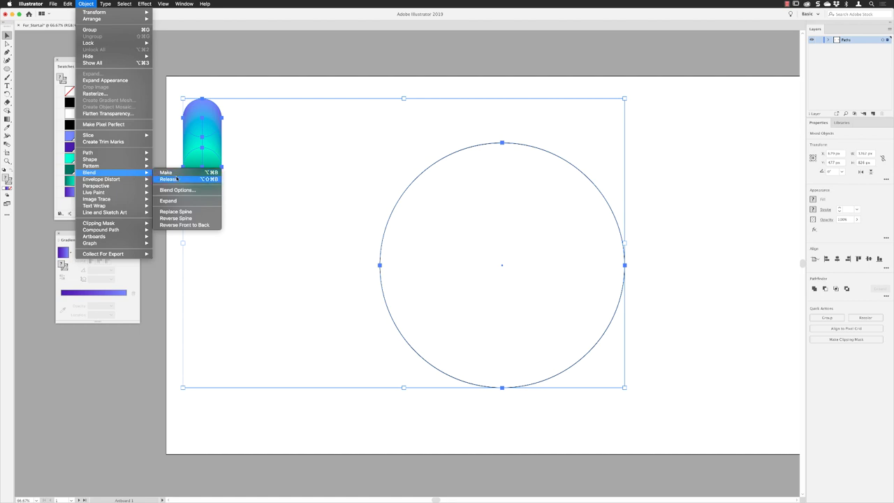
{"action": "left_click", "coordinate": [182, 211]}
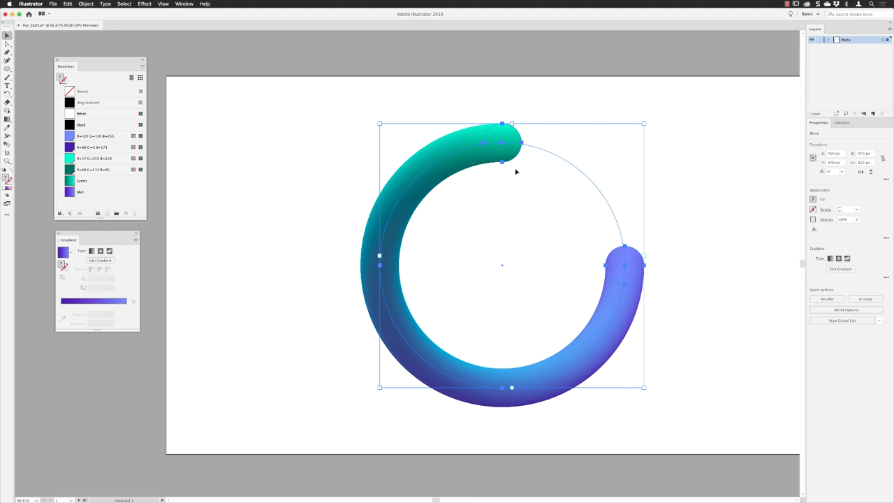
- Add an anchor point with the Pen tool on the circular spine, just beside the green end circle, to extend the blend around the ring
{"action": "key", "text": "a"}
{"action": "left_click_drag", "start_coordinate": [471, 158], "coordinate": [452, 156]}
{"action": "key", "text": "v"}
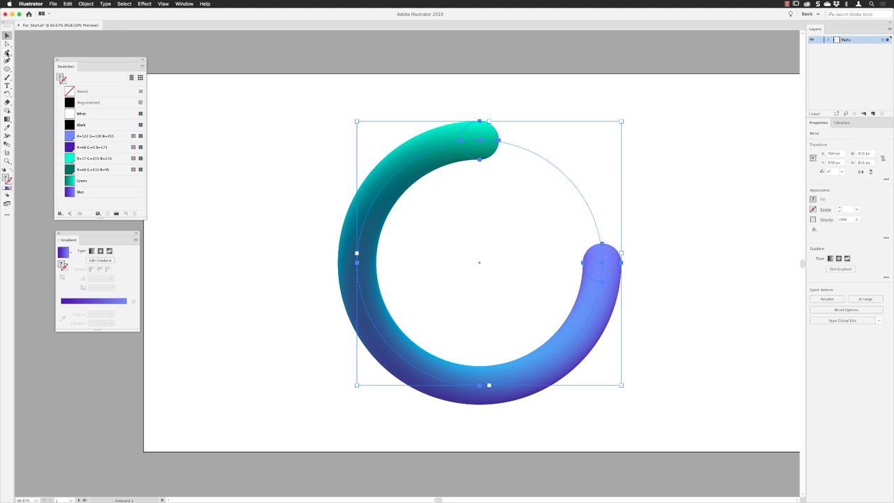
{"action": "left_click", "coordinate": [7, 53]}
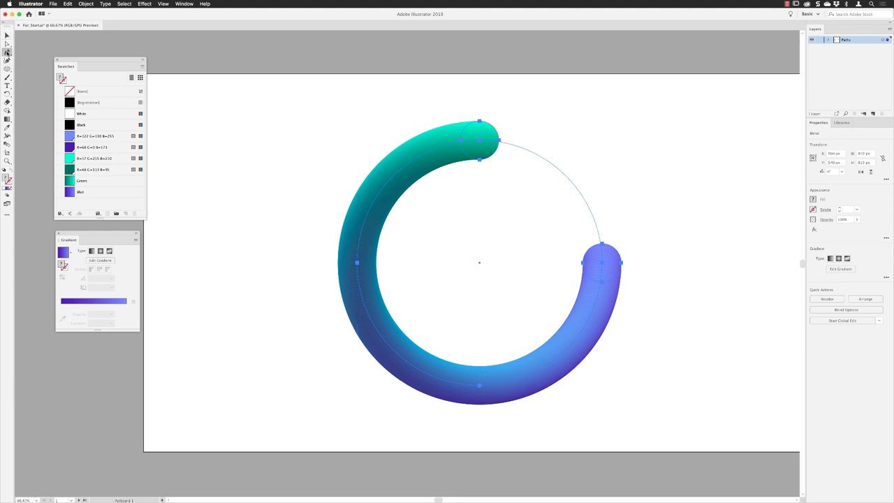
{"action": "left_click", "coordinate": [602, 254]}
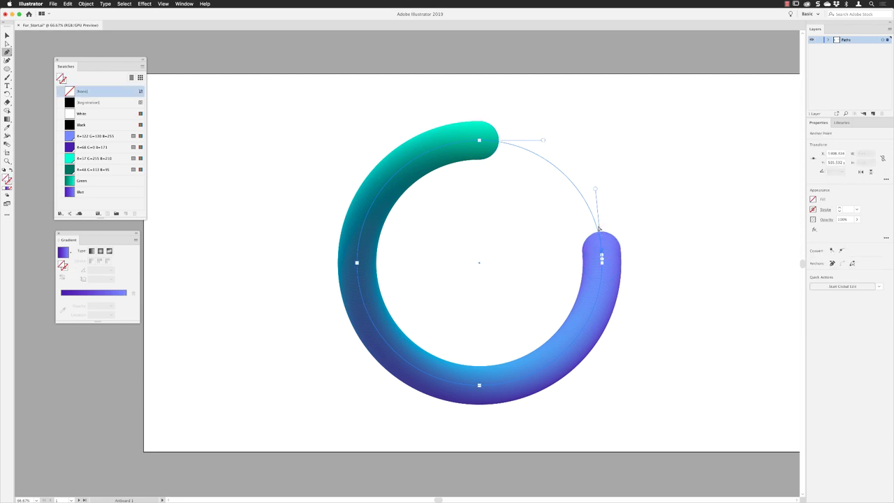
{"action": "left_click", "coordinate": [540, 153], "text": "super"}
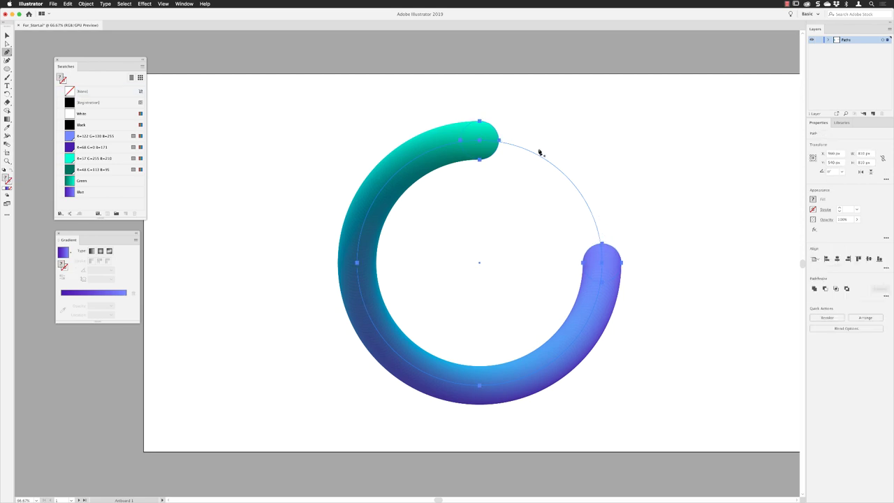
{"action": "left_click", "coordinate": [487, 141]}
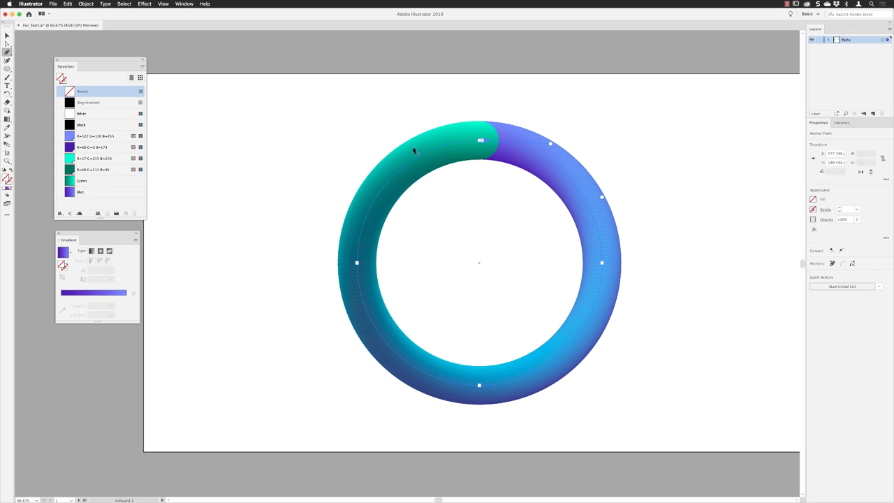
- Start a Roughen effect on the whole ring blend with the preview turned on
{"action": "left_click", "coordinate": [7, 35]}
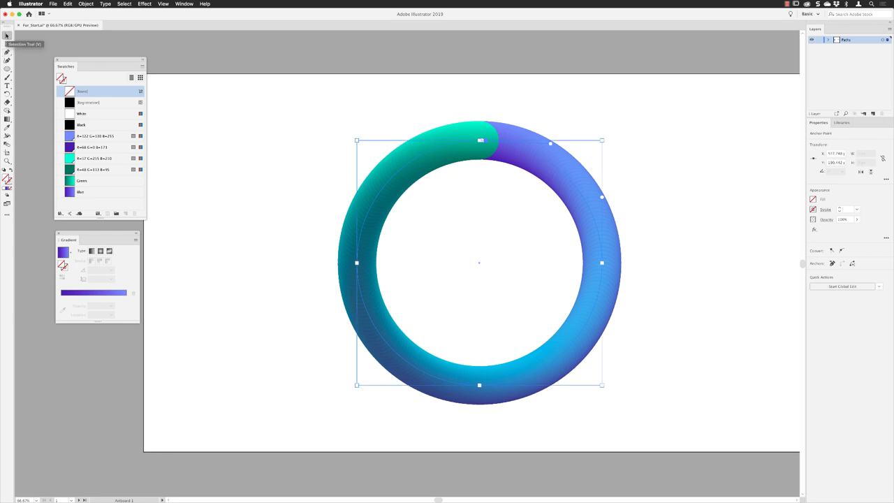
{"action": "left_click", "coordinate": [447, 127]}
{"action": "left_click", "coordinate": [145, 4]}
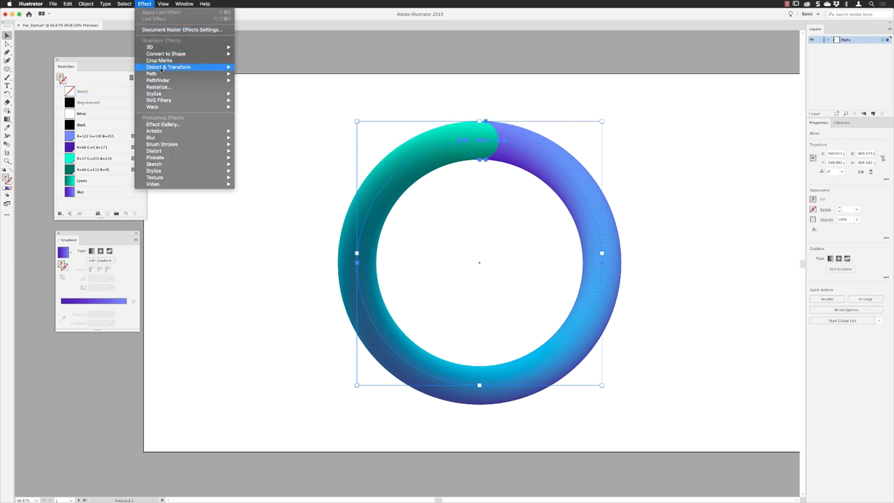
{"action": "mouse_move", "coordinate": [162, 67]}
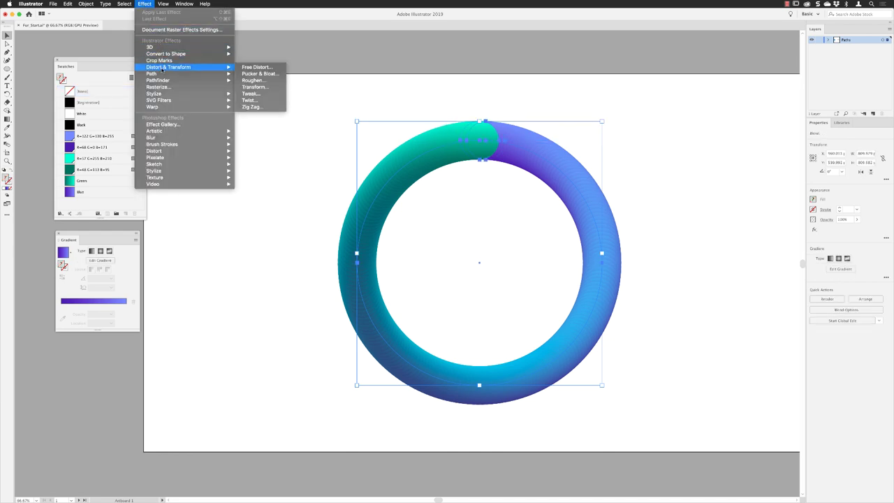
{"action": "left_click", "coordinate": [252, 80]}
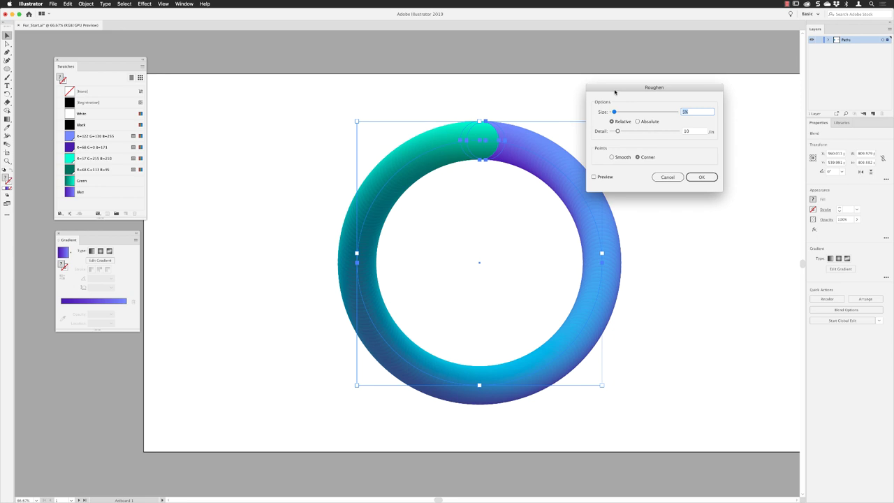
{"action": "left_click", "coordinate": [593, 176]}
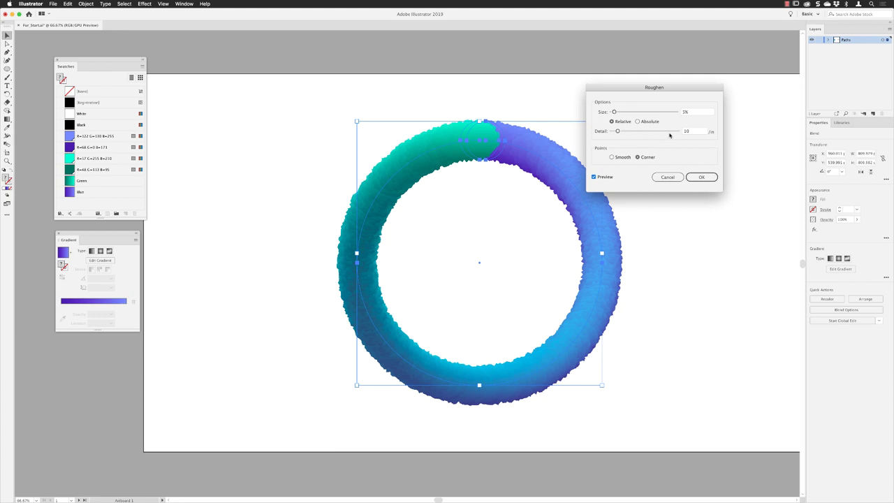
- Lower the Roughen detail to 1 per inch
{"action": "double_click", "coordinate": [694, 132]}
{"action": "type", "text": "8"}
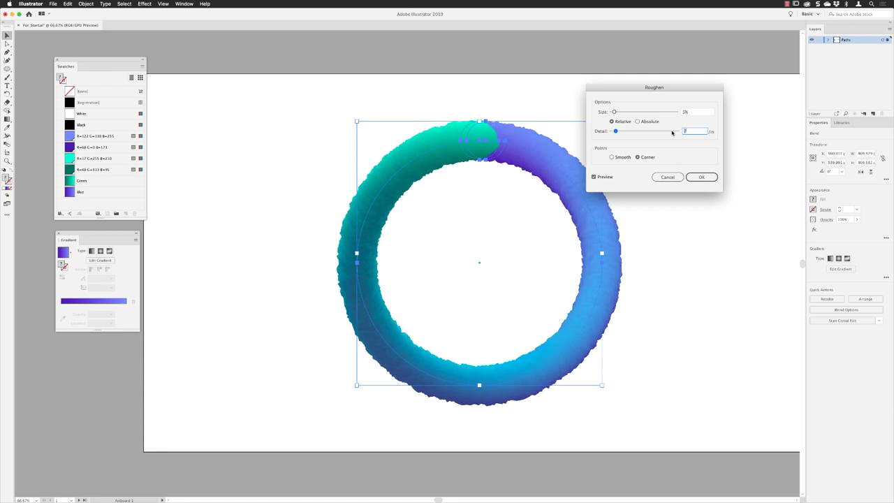
{"action": "type", "text": "2"}
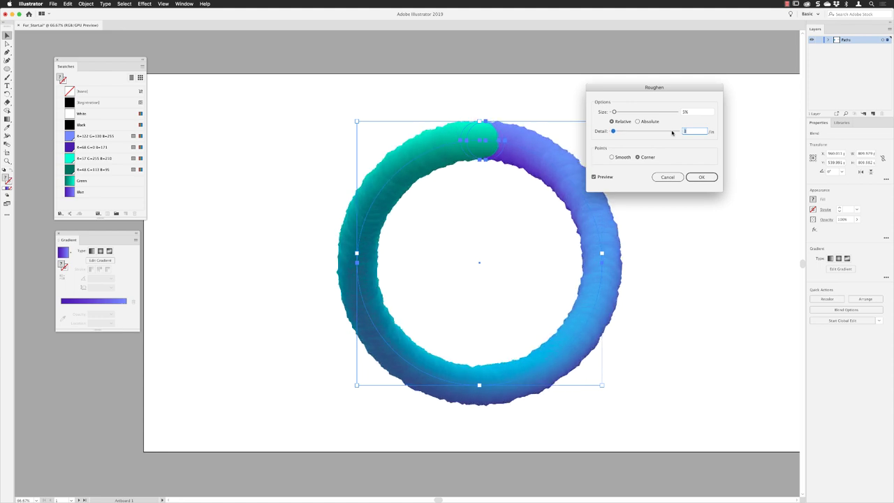
{"action": "key", "text": "Down"}
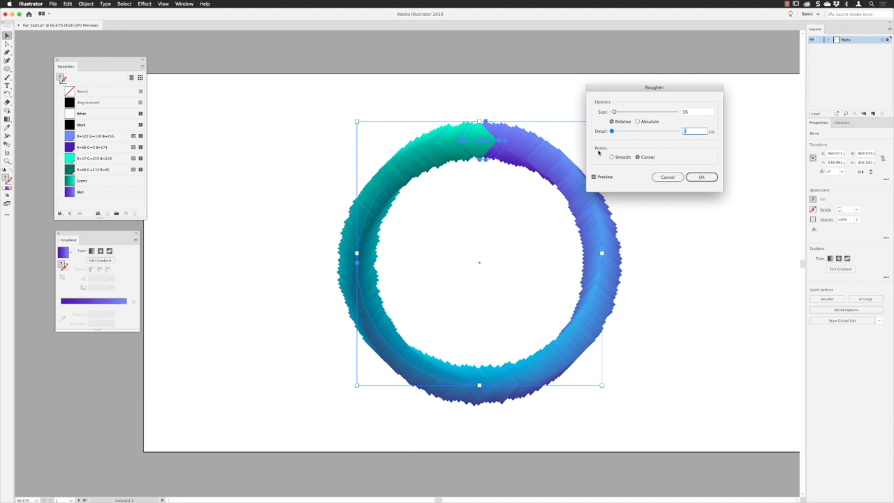
- Switch the Roughen points to Smooth and raise the detail to 10 per inch
{"action": "left_click", "coordinate": [612, 157]}
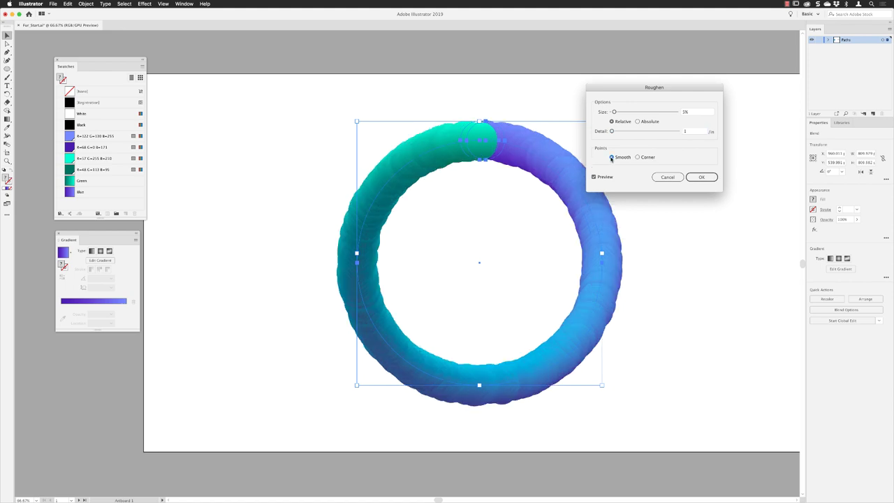
{"action": "left_click", "coordinate": [689, 132]}
{"action": "key", "text": "Up"}
{"action": "key", "text": "Up"}
{"action": "key", "text": "Up"}
{"action": "key", "text": "Up"}
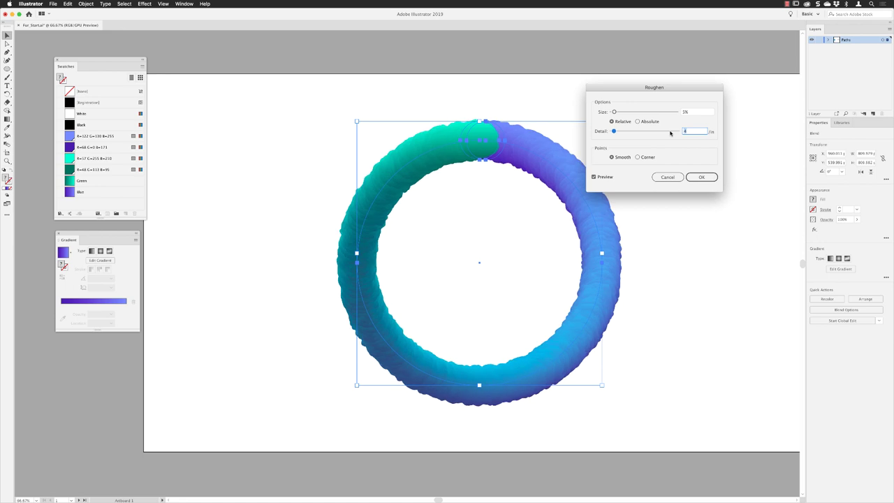
{"action": "key", "text": "Up"}
{"action": "key", "text": "Up"}
{"action": "key", "text": "Up"}
{"action": "key", "text": "Up"}
{"action": "key", "text": "Up"}
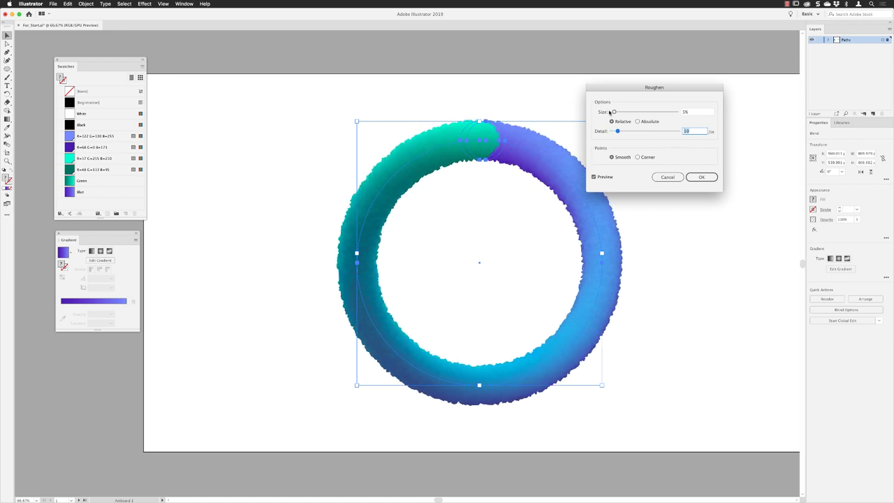
- Set the Roughen size to 25% and the detail to 14 per inch
{"action": "left_click_drag", "start_coordinate": [614, 112], "coordinate": [626, 112]}
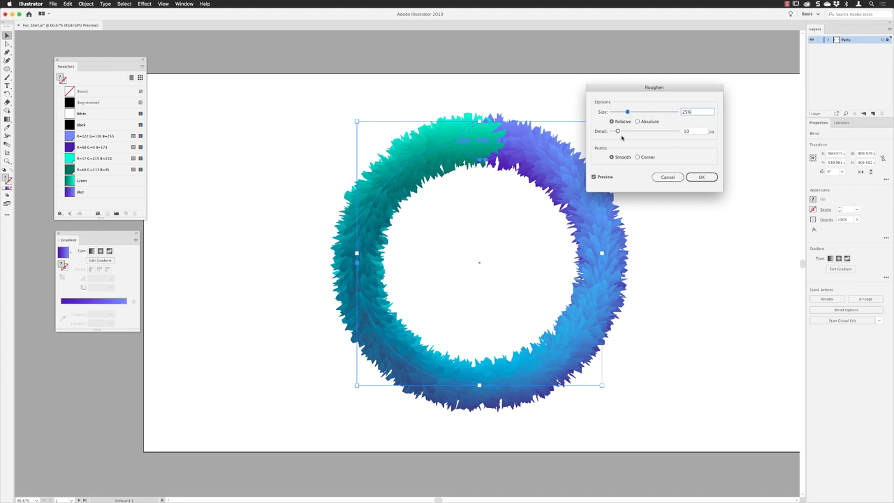
{"action": "double_click", "coordinate": [688, 131]}
{"action": "key", "text": "Up"}
{"action": "key", "text": "Up"}
{"action": "key", "text": "Up"}
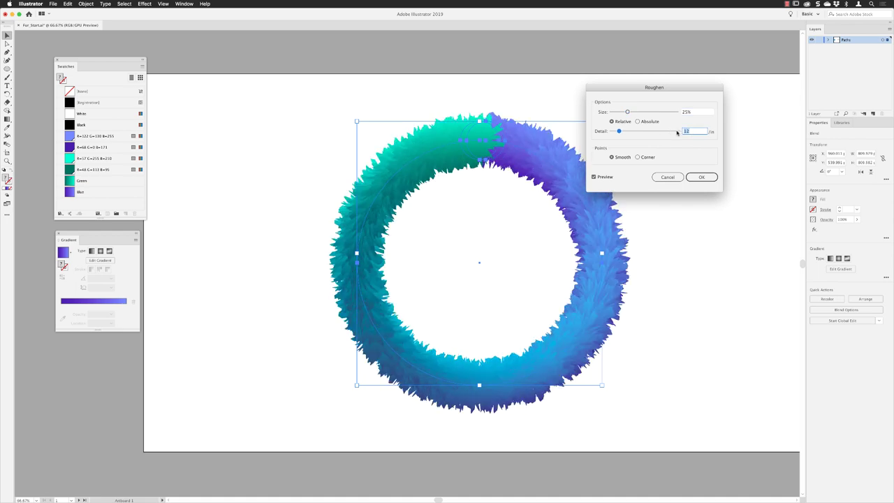
{"action": "key", "text": "Up"}
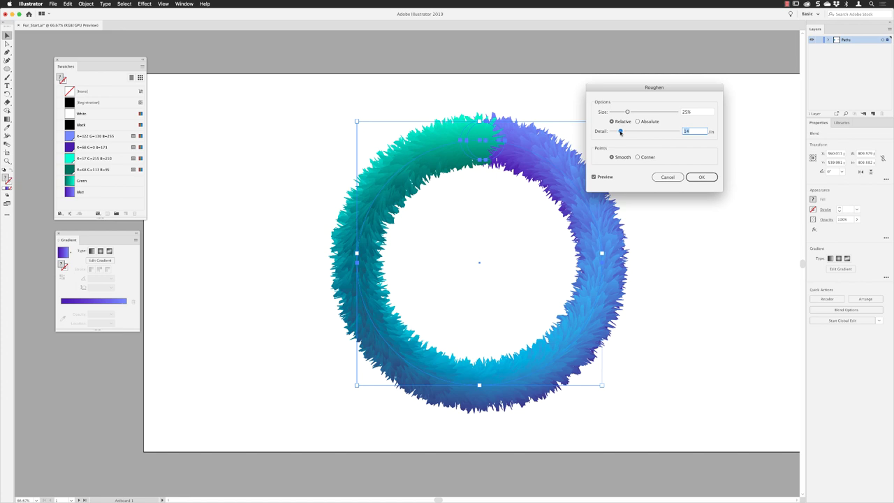
- Increase the Roughen detail to 85 per inch and apply the effect to the ring
{"action": "left_click_drag", "start_coordinate": [620, 132], "coordinate": [644, 133]}
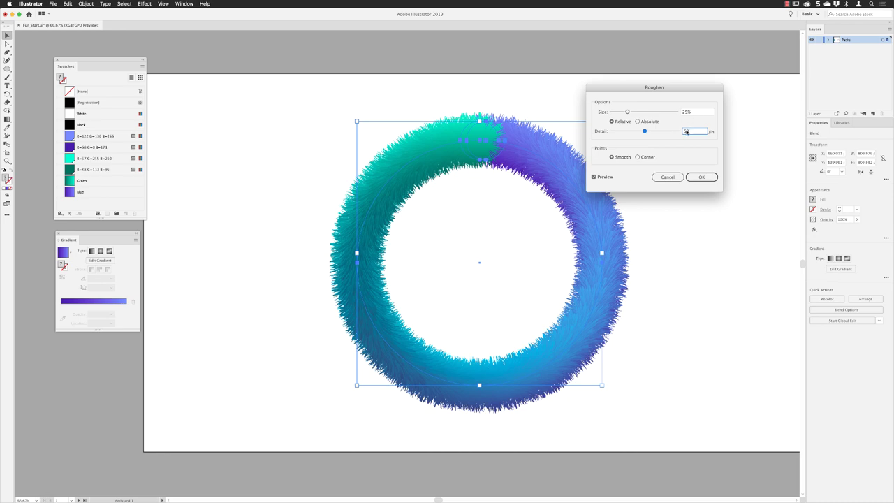
{"action": "left_click_drag", "start_coordinate": [640, 131], "coordinate": [668, 132]}
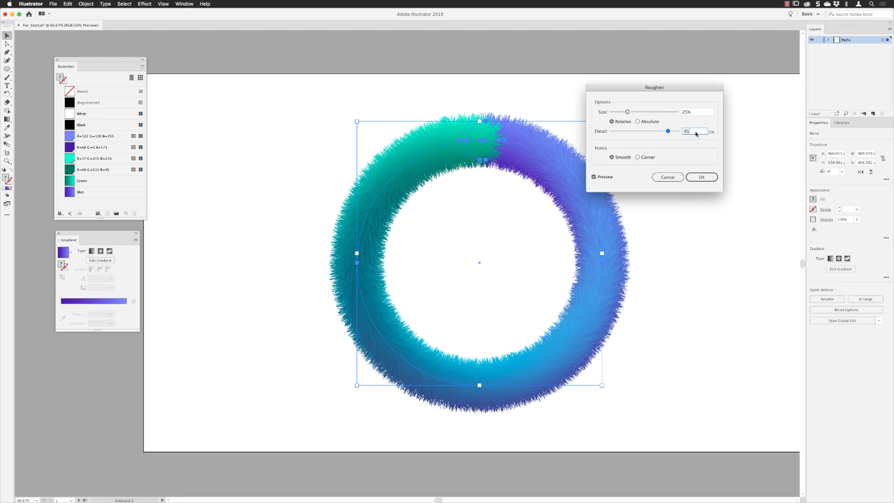
{"action": "left_click", "coordinate": [700, 178]}
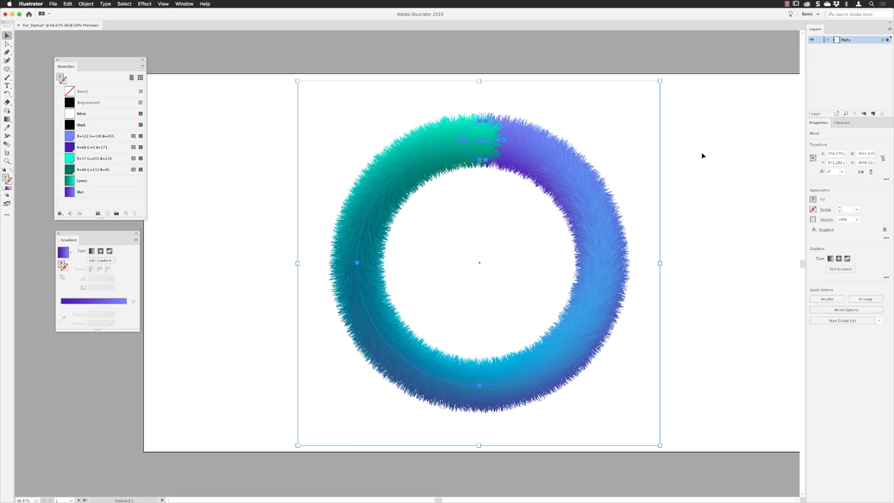
- Place a copy of the fur ring above the first artboard, leaving nothing selected
{"action": "key", "text": "super+minus"}
{"action": "key", "text": "super+minus"}
{"action": "key", "text": "super+minus"}
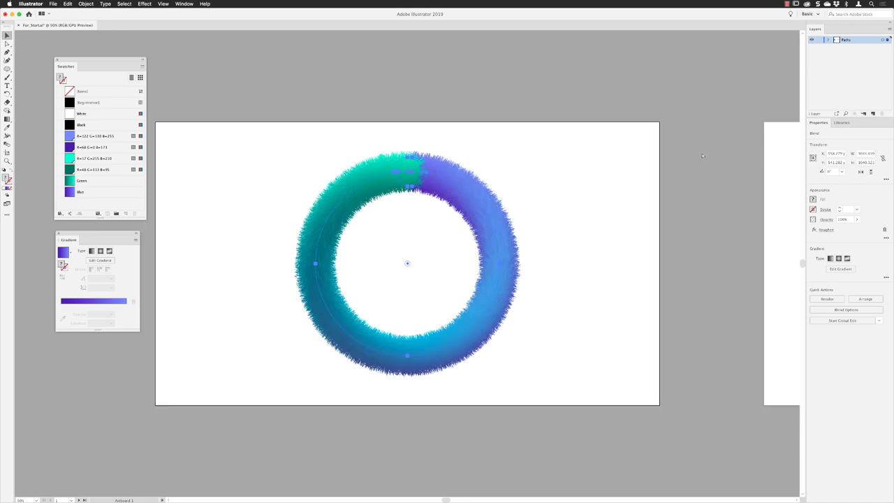
{"action": "left_click_drag", "start_coordinate": [667, 166], "coordinate": [463, 156]}
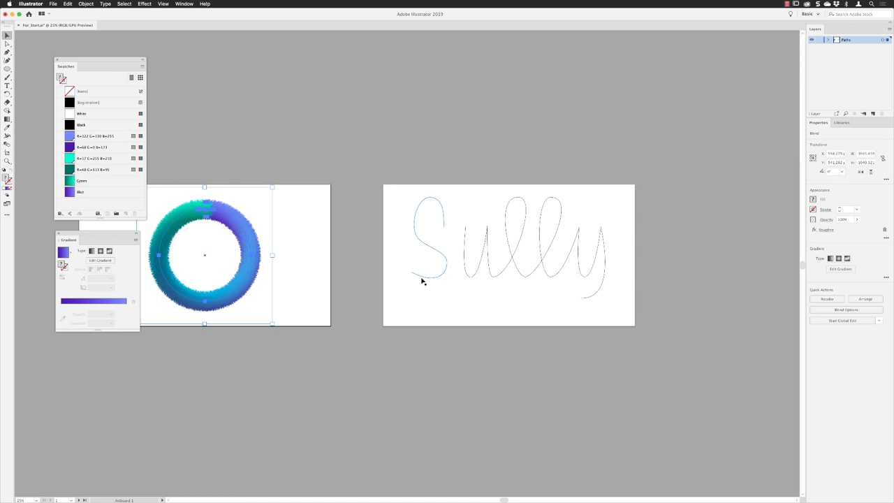
{"action": "scroll", "coordinate": [471, 238], "scroll_direction": "left", "scroll_amount": 5}
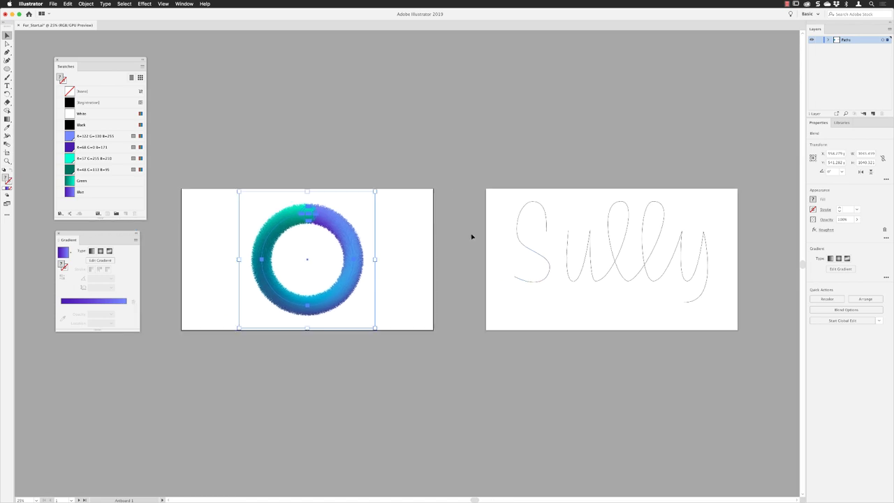
{"action": "left_click_drag", "start_coordinate": [353, 266], "coordinate": [359, 123]}
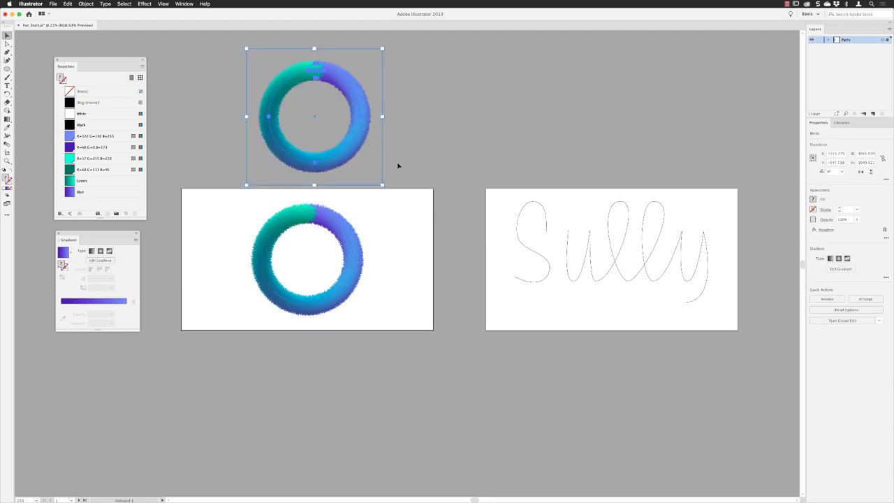
{"action": "left_click", "coordinate": [399, 165]}
- Replace the spine of the fur ring on the first artboard with the handwritten "ully" path
{"action": "left_click", "coordinate": [354, 251]}
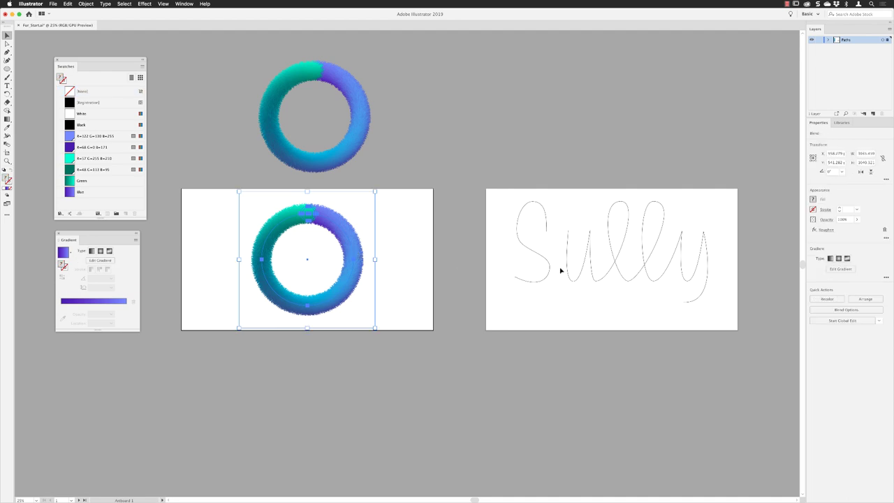
{"action": "left_click", "coordinate": [608, 227], "text": "shift"}
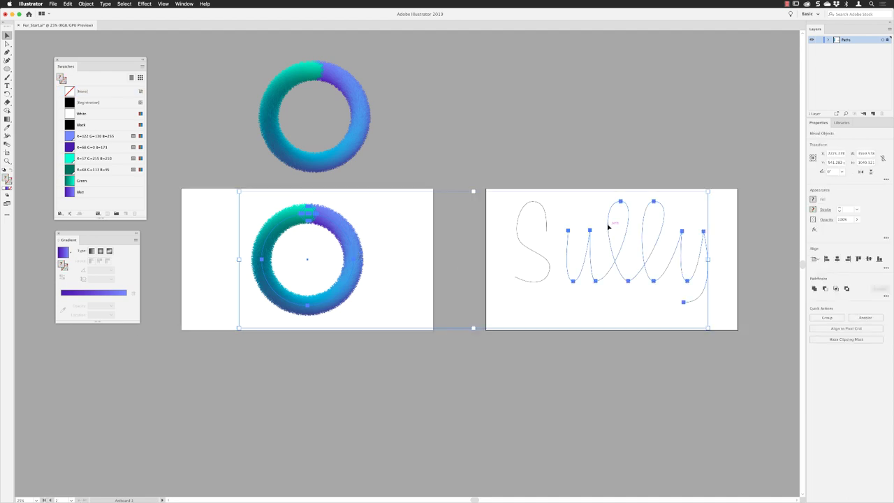
{"action": "left_click", "coordinate": [86, 4]}
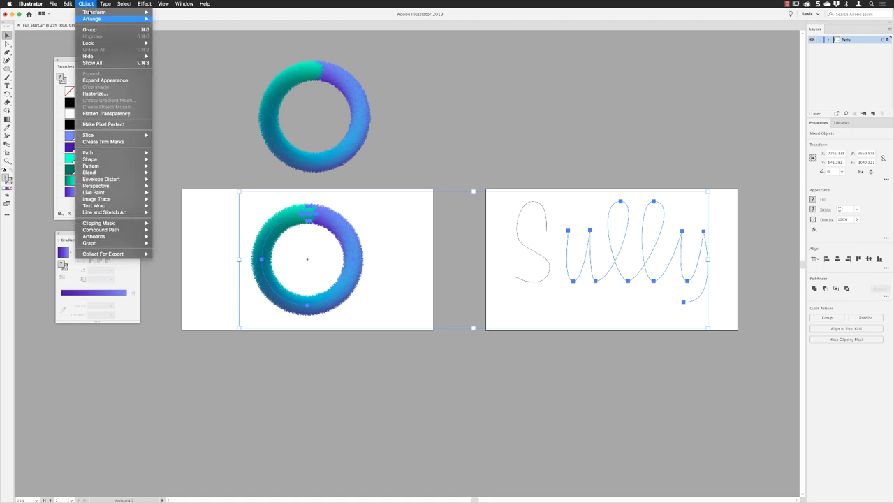
{"action": "mouse_move", "coordinate": [128, 172]}
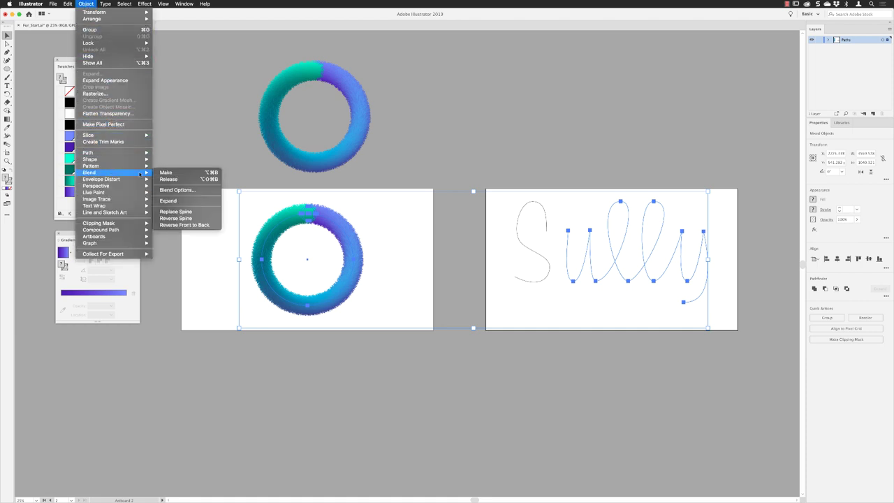
{"action": "left_click", "coordinate": [178, 212]}
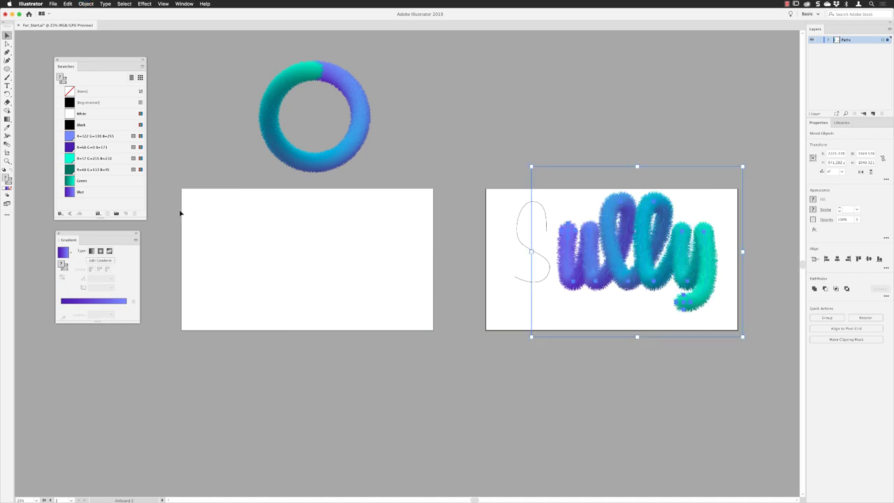
- Replace the spine of the remaining fur ring with the handwritten "S" path and clear the selection
{"action": "left_click", "coordinate": [523, 207]}
{"action": "left_click", "coordinate": [354, 145], "text": "shift"}
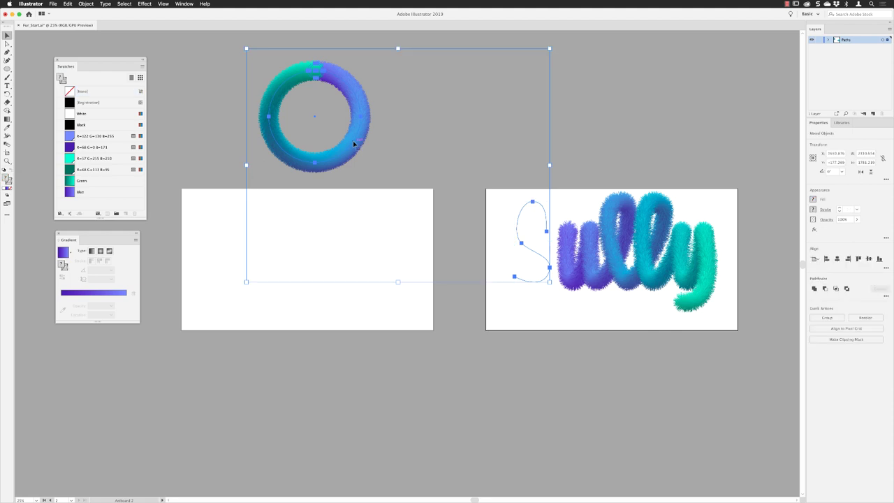
{"action": "left_click", "coordinate": [84, 3]}
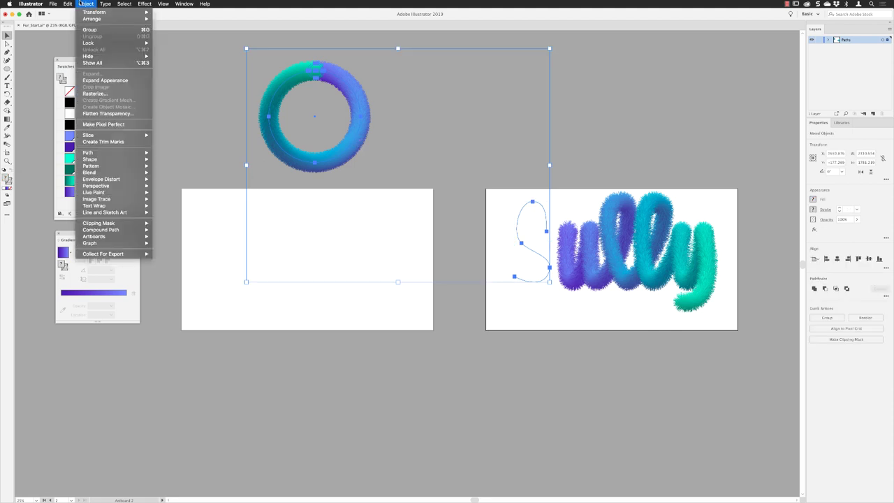
{"action": "mouse_move", "coordinate": [133, 173]}
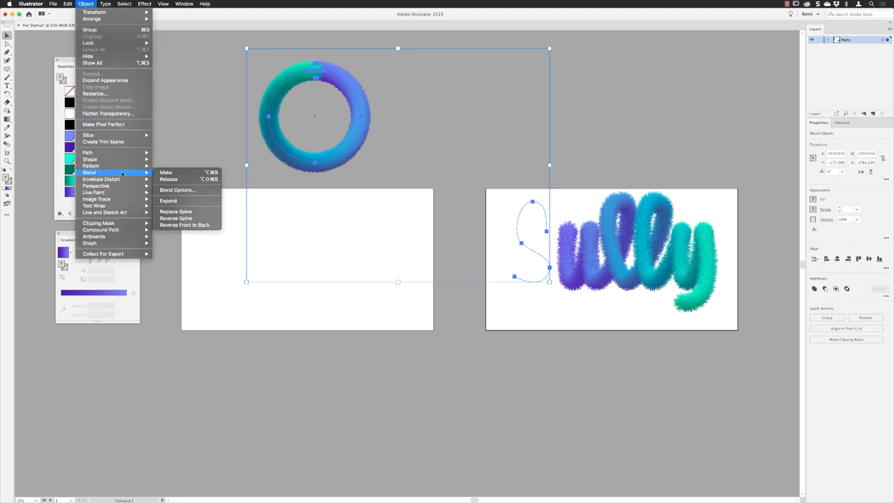
{"action": "left_click", "coordinate": [192, 212]}
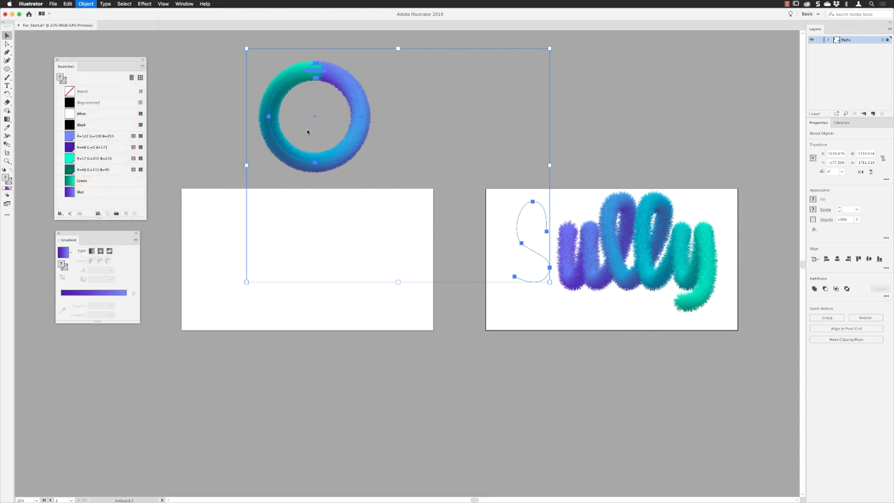
{"action": "left_click", "coordinate": [619, 145]}
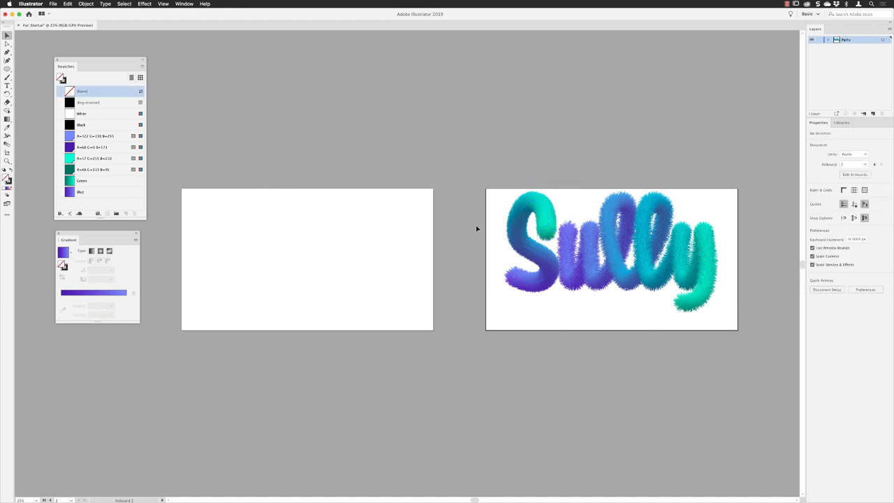
- Set the "ully" fur blend's spacing to 300 specified steps with the preview on
{"action": "left_click", "coordinate": [169, 4]}
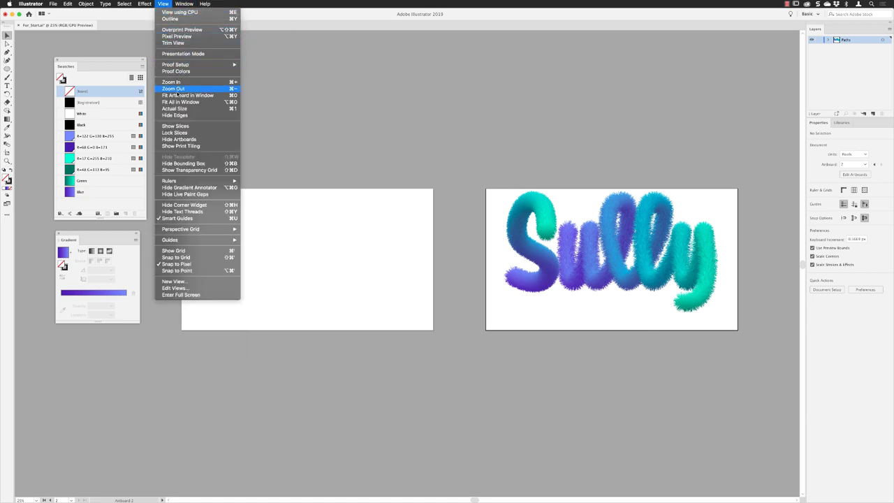
{"action": "left_click", "coordinate": [178, 95]}
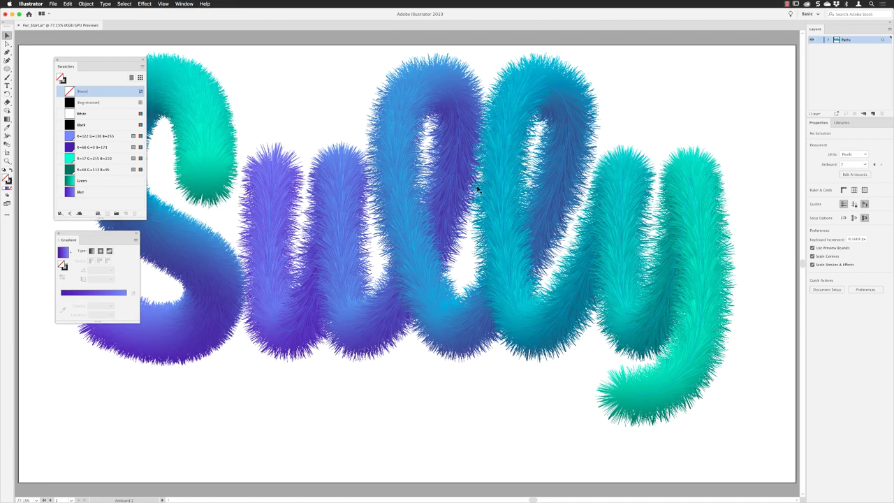
{"action": "scroll", "coordinate": [479, 190], "scroll_direction": "left", "scroll_amount": 3}
{"action": "scroll", "coordinate": [561, 203], "scroll_direction": "left", "scroll_amount": 1}
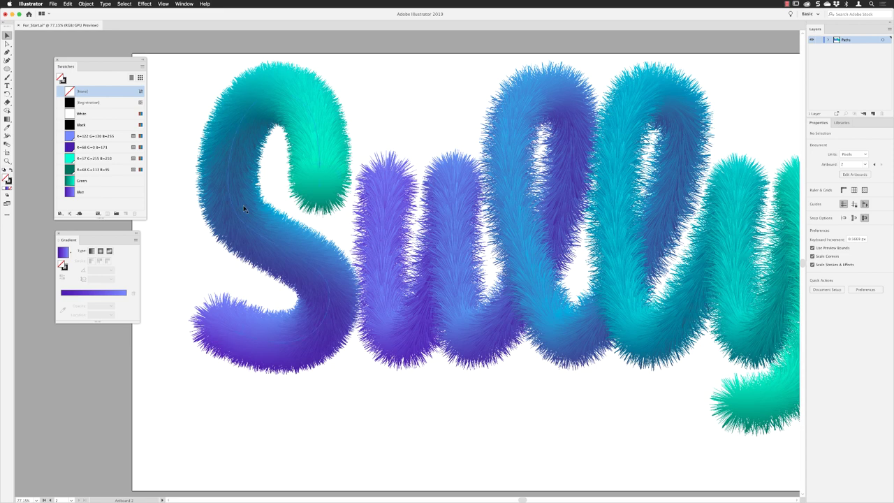
{"action": "left_click", "coordinate": [388, 207]}
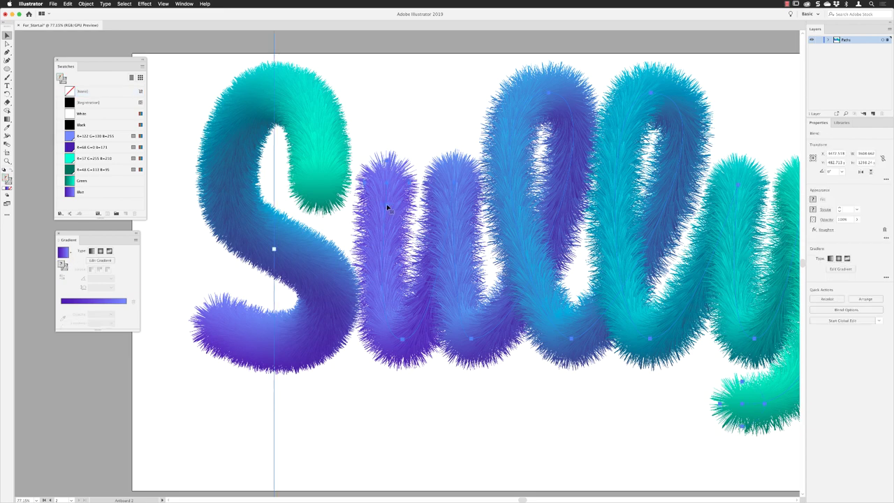
{"action": "left_click", "coordinate": [86, 3]}
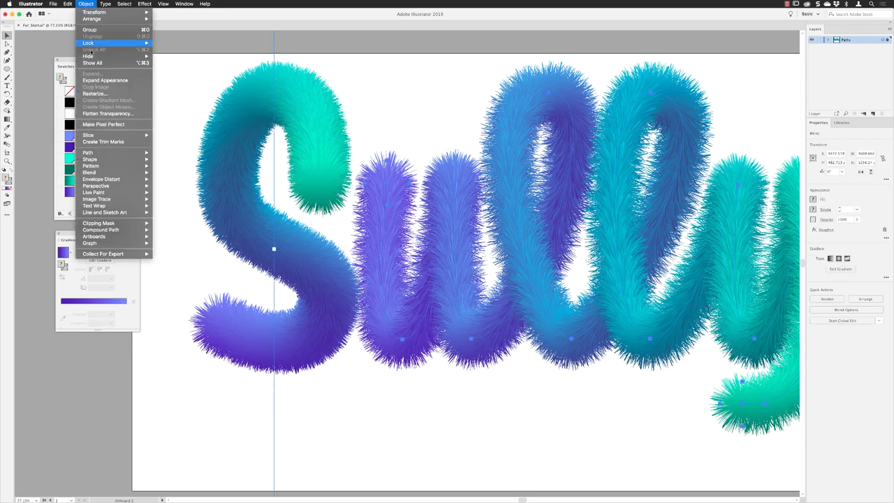
{"action": "mouse_move", "coordinate": [120, 176]}
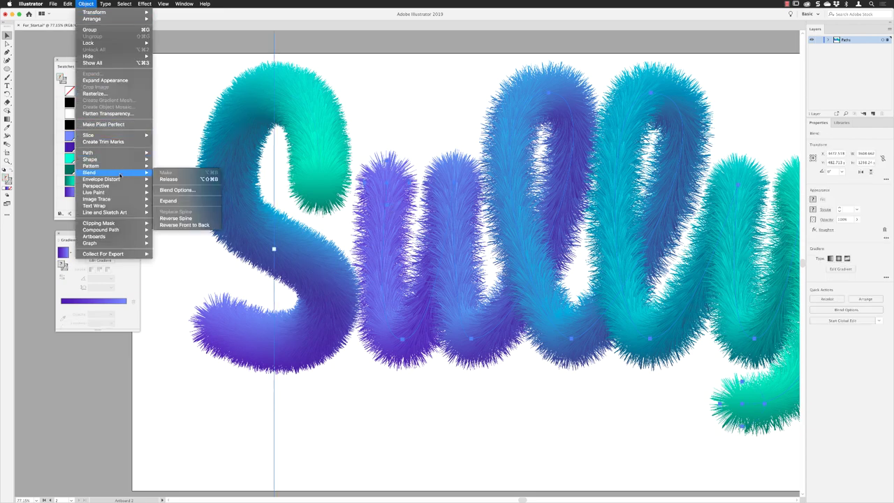
{"action": "left_click", "coordinate": [176, 190]}
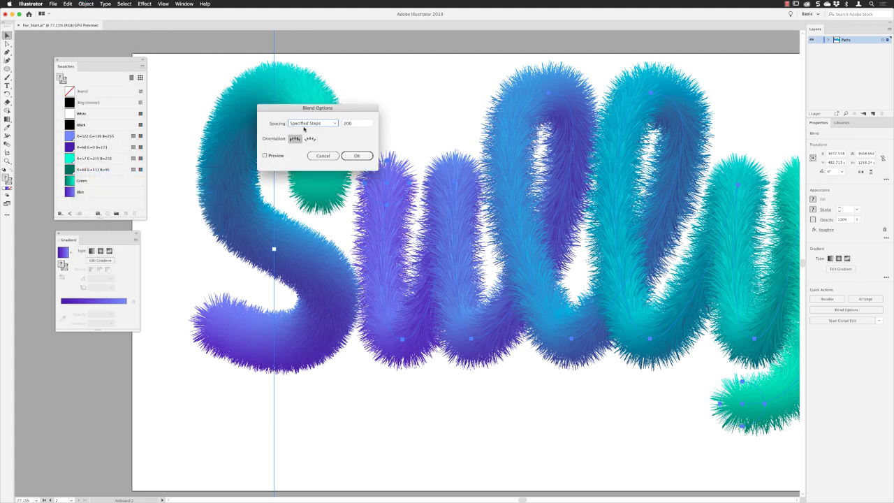
{"action": "key", "text": "Tab"}
{"action": "type", "text": "30"}
{"action": "key", "text": "Tab"}
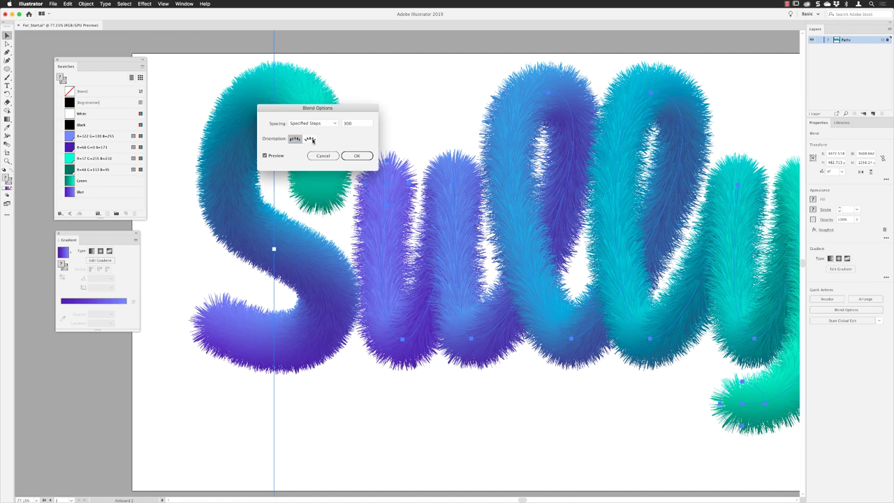
- Try the Align to Path orientation on the "ully" blend, return to Align to Page and apply the blend options
{"action": "left_click", "coordinate": [311, 139]}
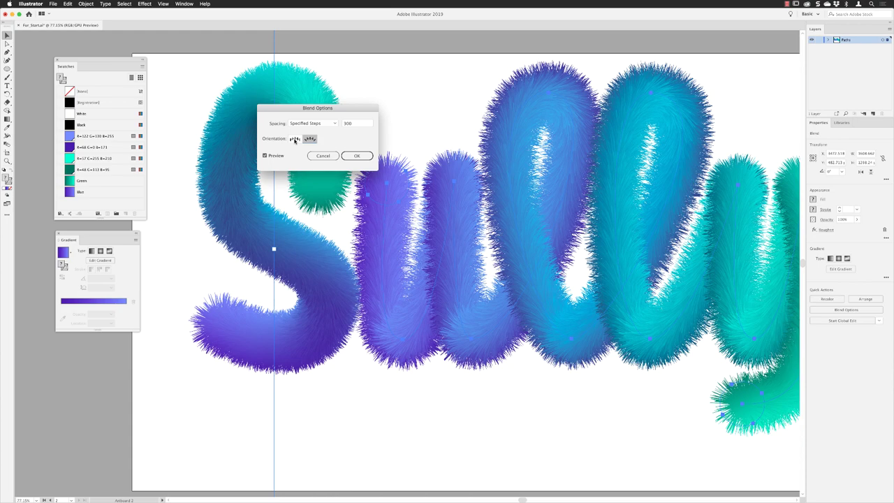
{"action": "left_click", "coordinate": [294, 139]}
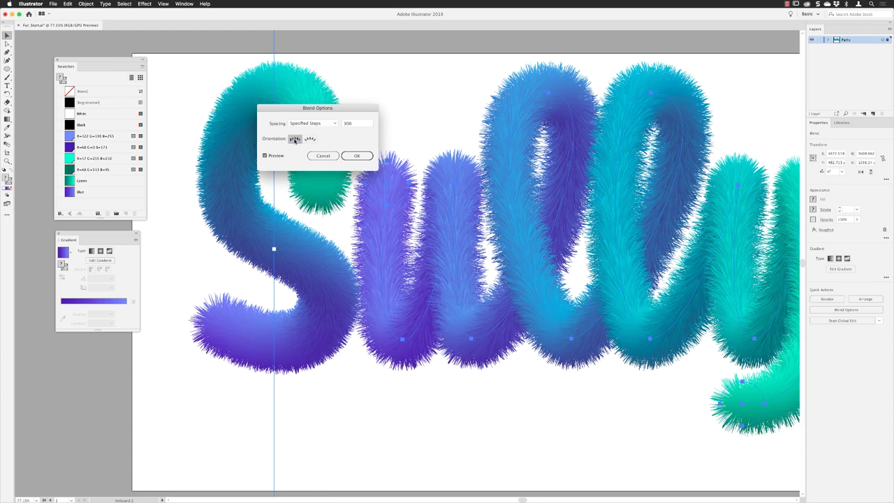
{"action": "left_click", "coordinate": [354, 156]}
{"action": "key", "text": "Return"}
- Set the "S" fur blend's spacing to 100 specified steps and deselect it
{"action": "left_click", "coordinate": [234, 134]}
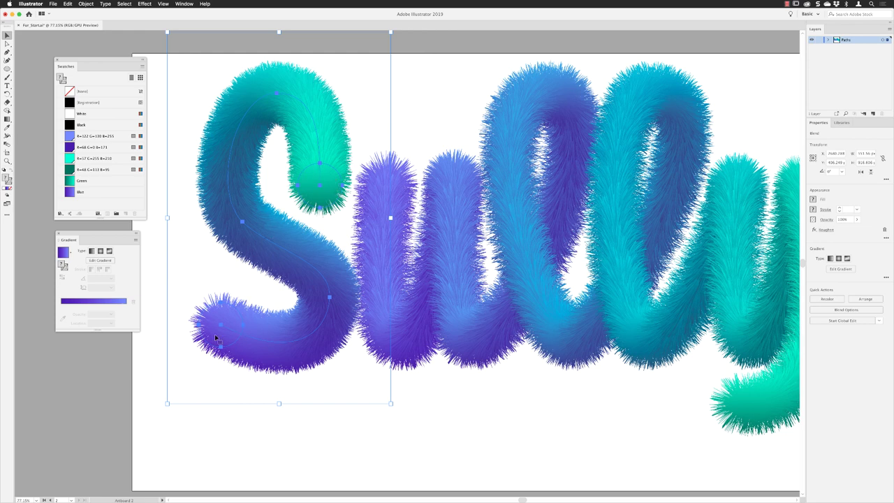
{"action": "left_click", "coordinate": [91, 5]}
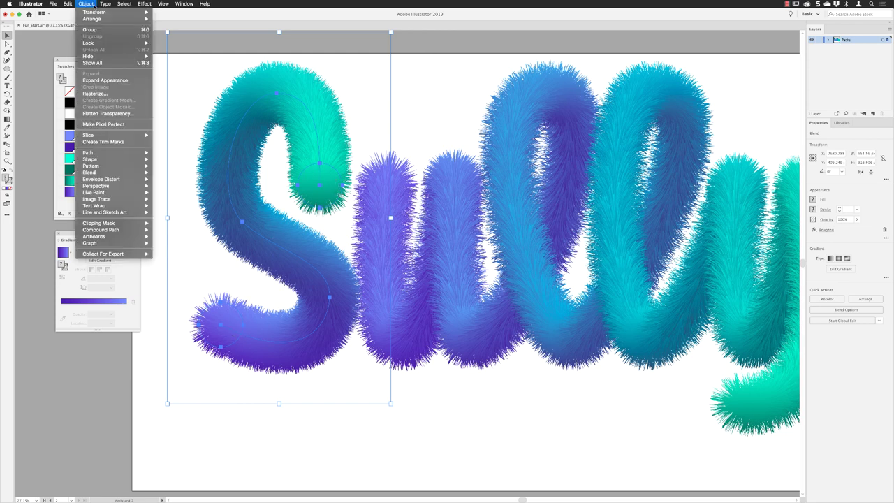
{"action": "mouse_move", "coordinate": [118, 171]}
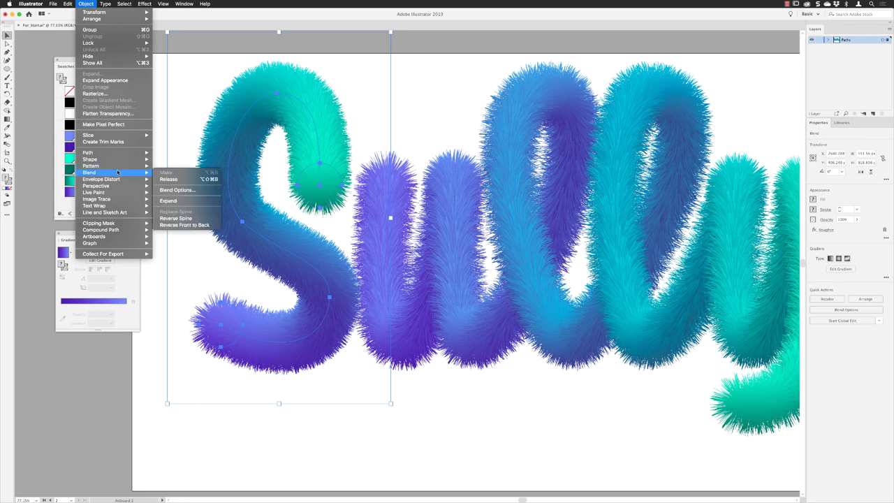
{"action": "left_click", "coordinate": [180, 190]}
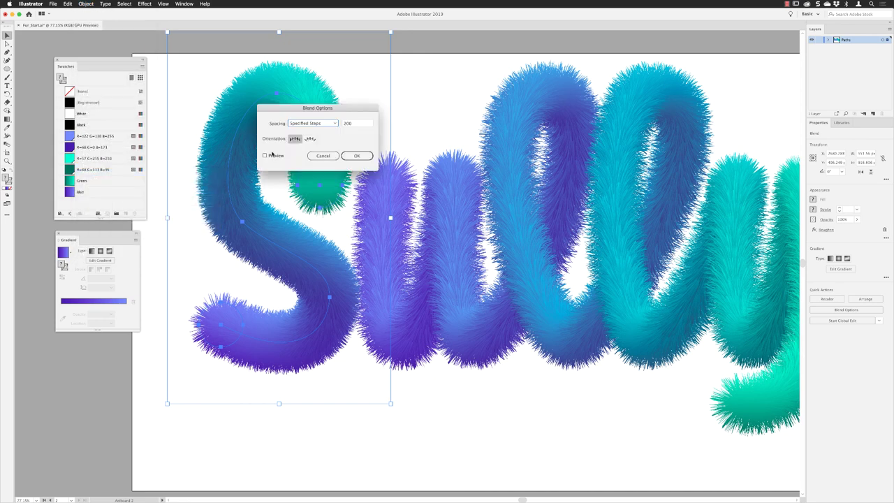
{"action": "left_click_drag", "start_coordinate": [342, 117], "coordinate": [494, 144]}
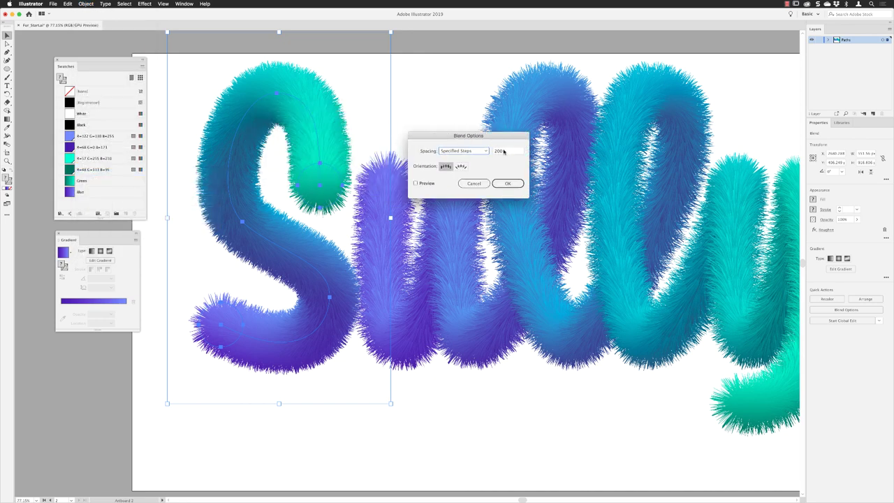
{"action": "double_click", "coordinate": [503, 151]}
{"action": "type", "text": "100"}
{"action": "key", "text": "Tab"}
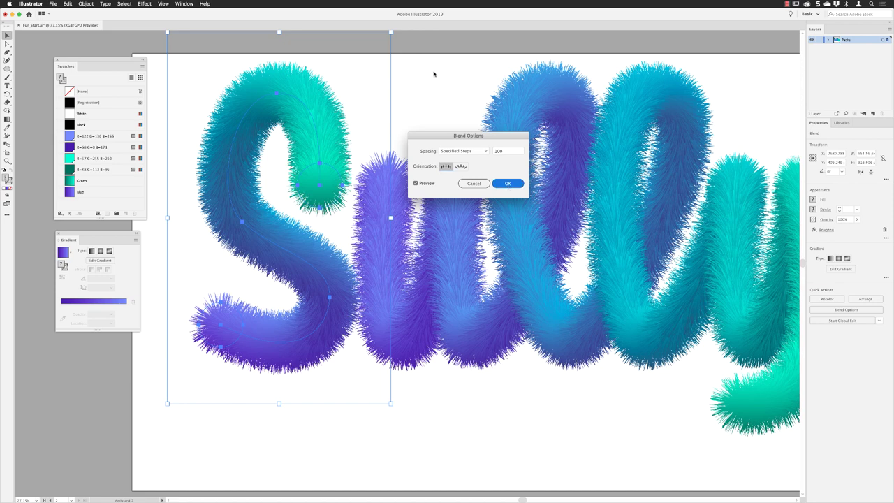
{"action": "key", "text": "Return"}
{"action": "left_click", "coordinate": [434, 75]}
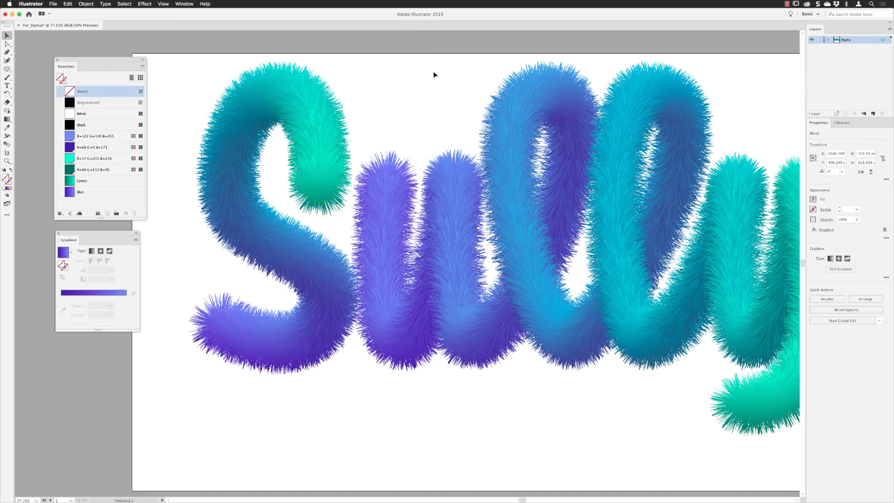
- Reverse both fur lettering blends front to back, and undo that reversal
{"action": "key", "text": "super+0"}
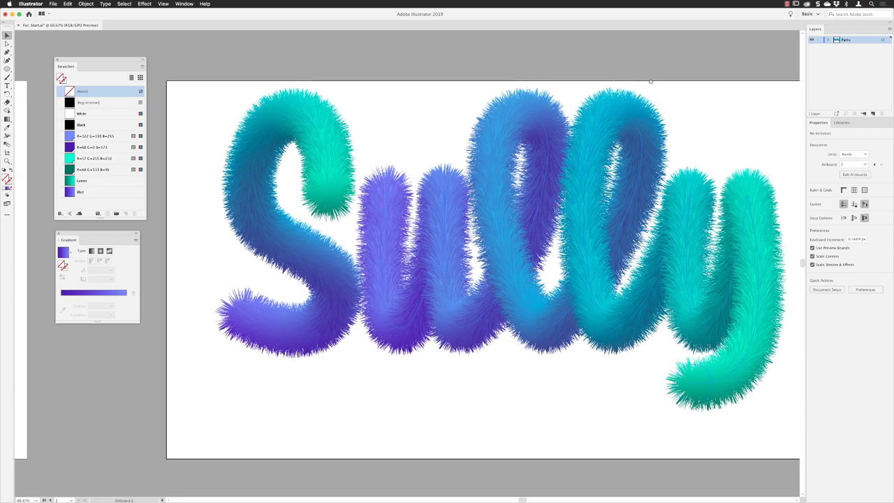
{"action": "scroll", "coordinate": [438, 87], "scroll_direction": "right", "scroll_amount": 3}
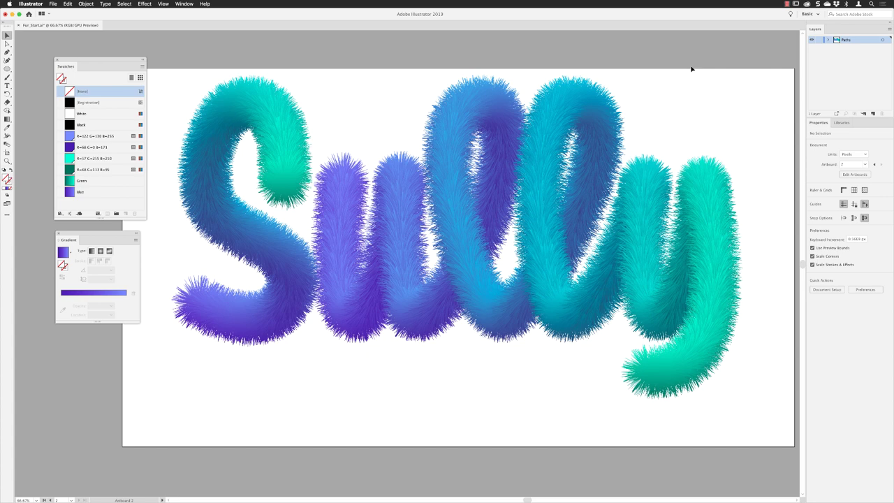
{"action": "left_click_drag", "start_coordinate": [178, 61], "coordinate": [626, 238]}
{"action": "left_click_drag", "start_coordinate": [734, 347], "coordinate": [738, 403]}
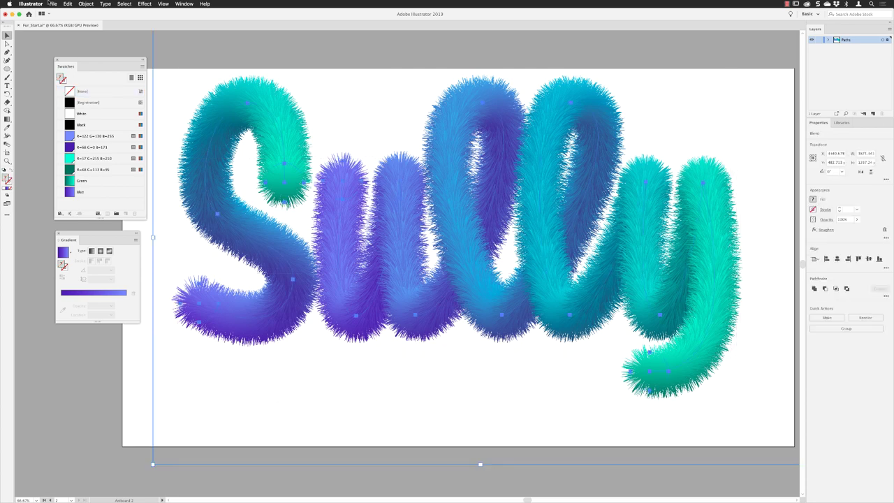
{"action": "left_click", "coordinate": [88, 4]}
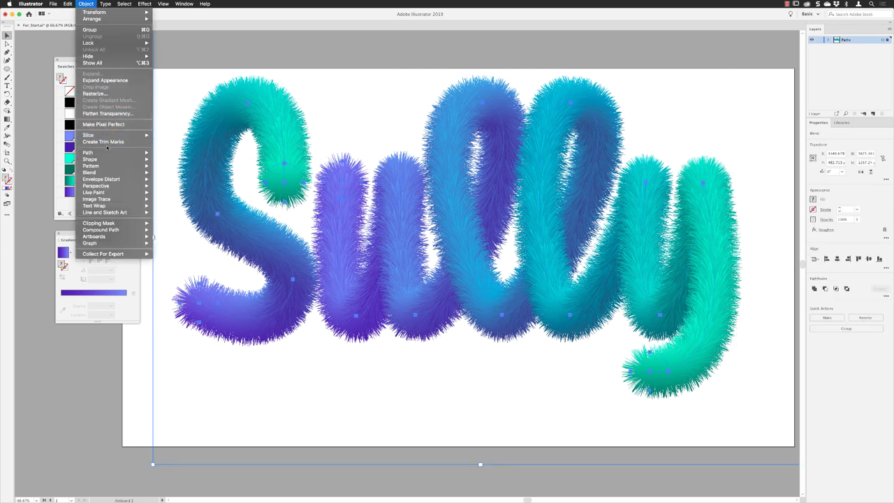
{"action": "mouse_move", "coordinate": [122, 174]}
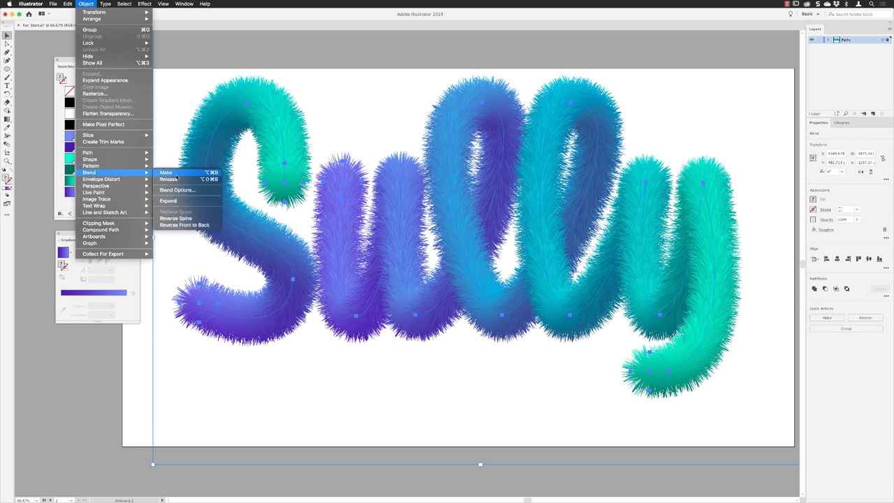
{"action": "left_click", "coordinate": [202, 224]}
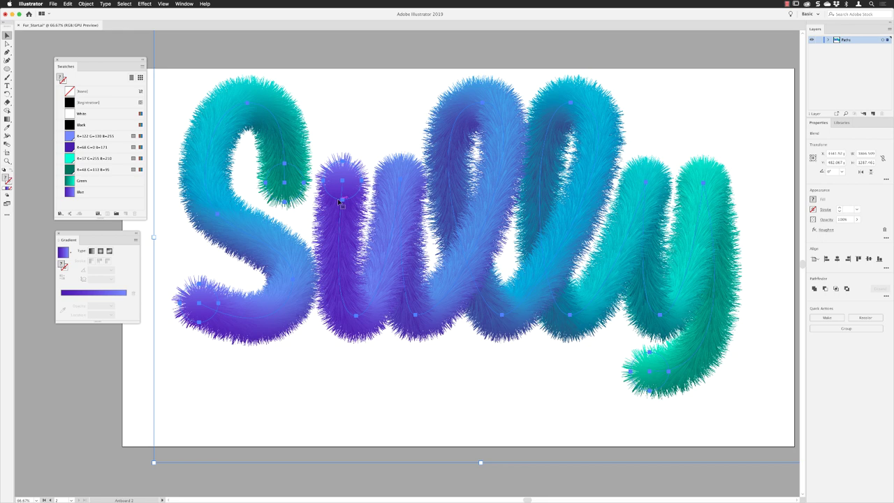
{"action": "left_click", "coordinate": [68, 3]}
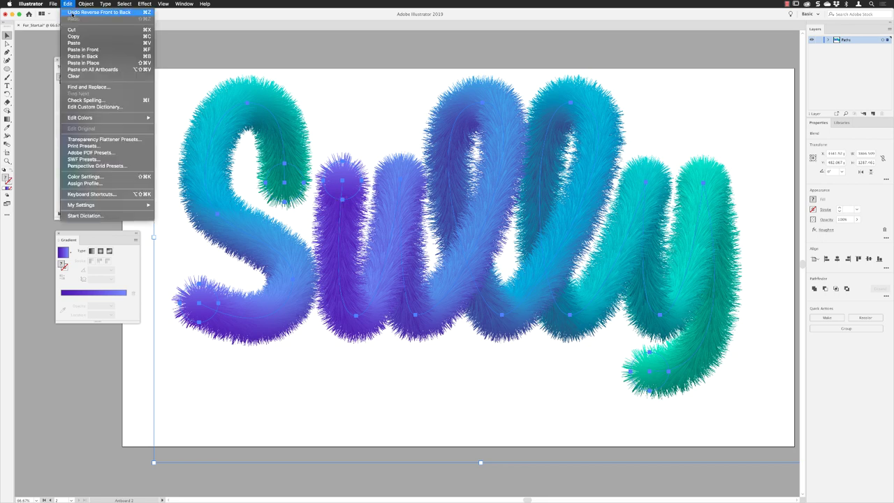
{"action": "left_click", "coordinate": [72, 13]}
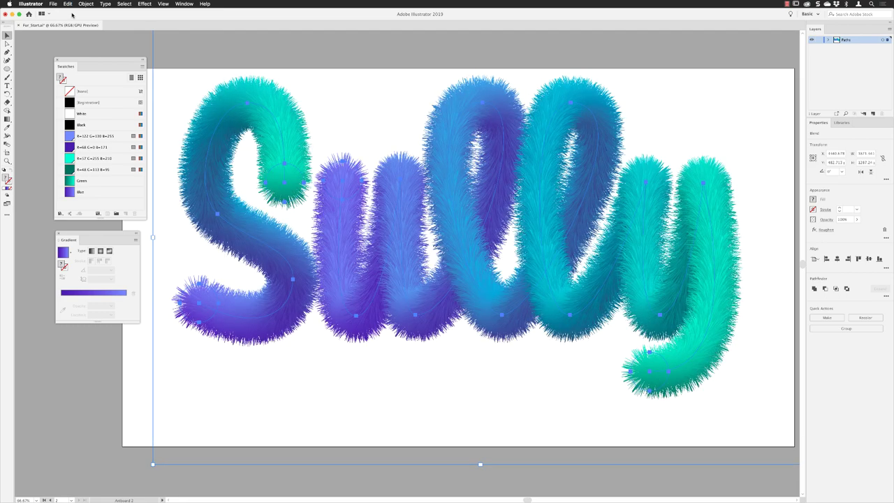
- Draw a flat ellipse about 410 px wide and 48 px high below the "S" and fill it with black
{"action": "left_click", "coordinate": [346, 75]}
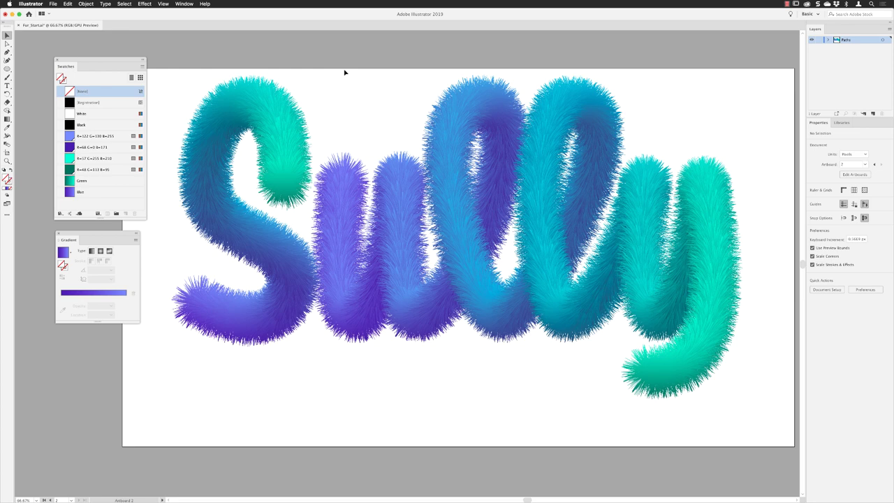
{"action": "left_click", "coordinate": [7, 69]}
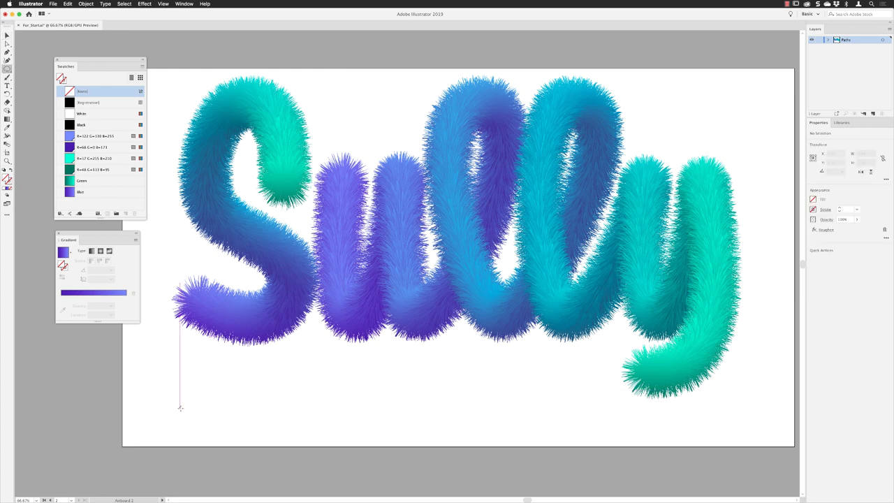
{"action": "mouse_move", "coordinate": [173, 411]}
{"action": "left_mouse_down"}
{"action": "mouse_move", "coordinate": [300, 416]}
{"action": "mouse_move", "coordinate": [319, 433]}
{"action": "mouse_move", "coordinate": [320, 421]}
{"action": "left_mouse_up"}
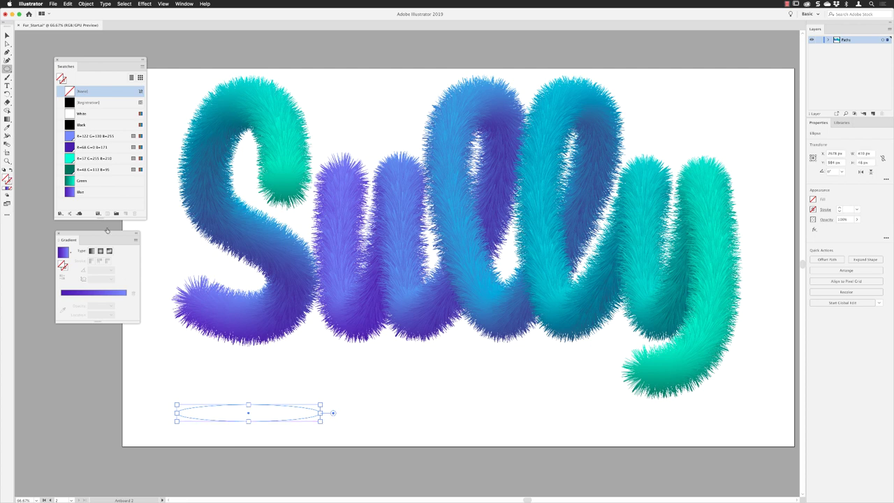
{"action": "left_click", "coordinate": [91, 125]}
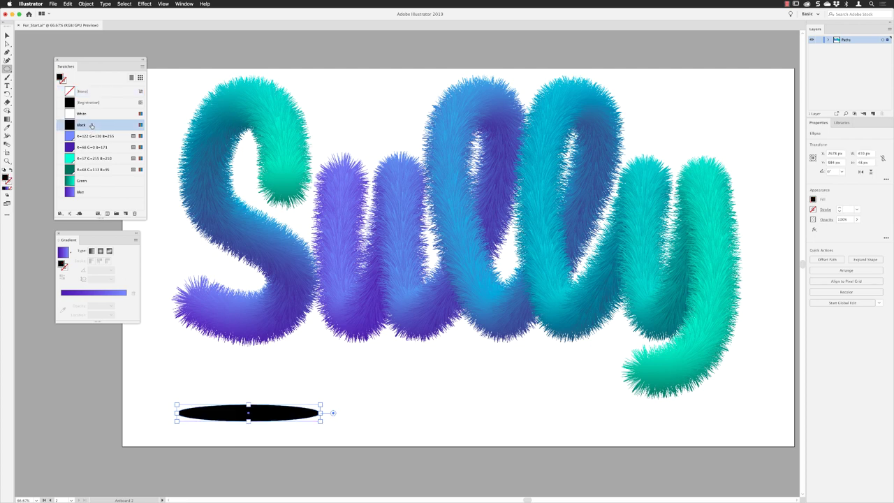
- Duplicate the black ellipse so the copy overlaps its end, and enlarge the original ellipse from its centre
{"action": "left_click", "coordinate": [6, 36]}
{"action": "left_click_drag", "start_coordinate": [279, 413], "coordinate": [417, 413]}
{"action": "left_click", "coordinate": [317, 409]}
{"action": "left_click_drag", "start_coordinate": [319, 404], "coordinate": [344, 399]}
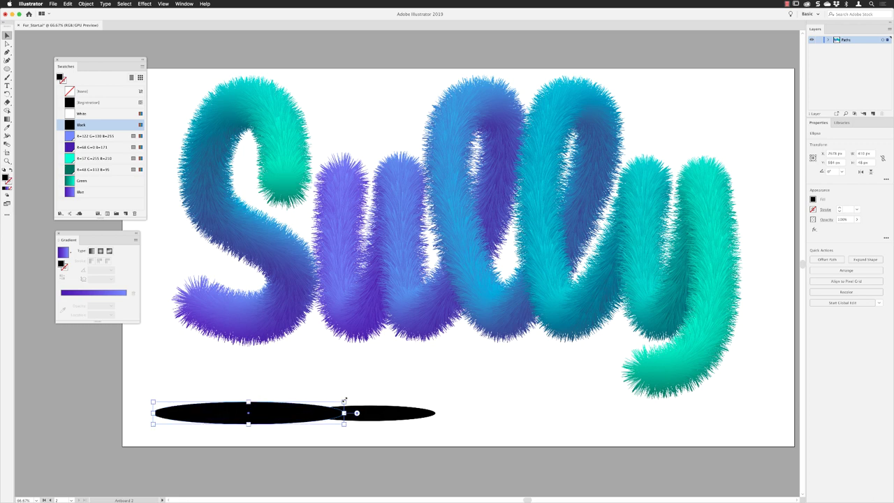
- Place three more overlapping ellipse copies in a row beneath the rest of the lettering, and widen the last one beneath the "y"
{"action": "left_click", "coordinate": [400, 417]}
{"action": "left_click_drag", "start_coordinate": [399, 417], "coordinate": [543, 405]}
{"action": "left_click_drag", "start_coordinate": [492, 418], "coordinate": [680, 415]}
{"action": "mouse_move", "coordinate": [735, 405]}
{"action": "left_mouse_down"}
{"action": "mouse_move", "coordinate": [752, 403]}
{"action": "mouse_move", "coordinate": [743, 405]}
{"action": "left_mouse_up"}
{"action": "left_click", "coordinate": [590, 438]}
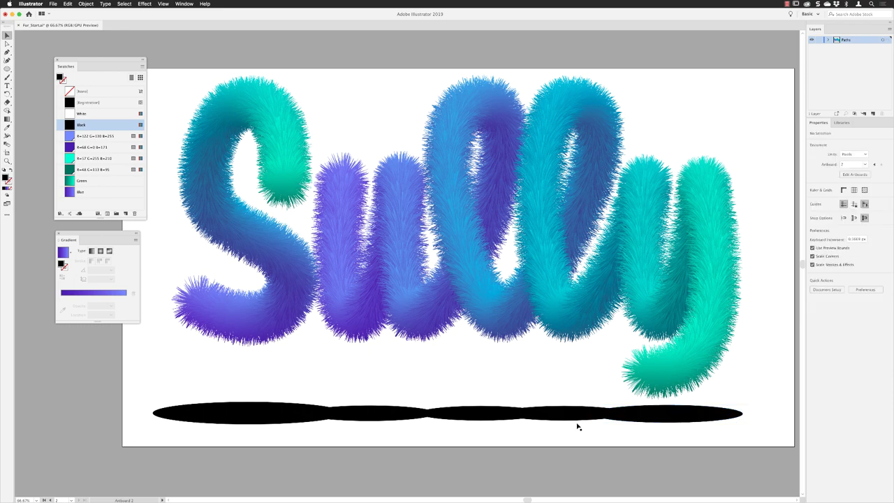
- Select all five black ellipses and unite them into a single shape
{"action": "scroll", "coordinate": [628, 439], "scroll_direction": "down", "scroll_amount": 1}
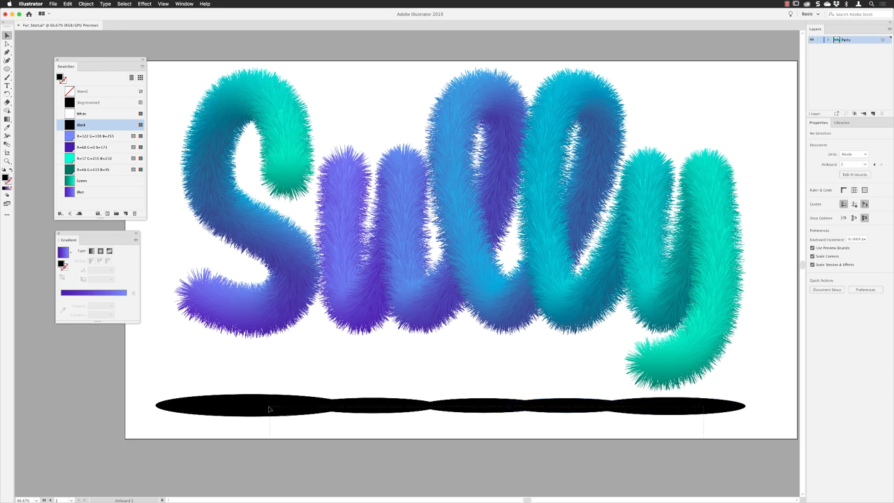
{"action": "key", "text": "super+a"}
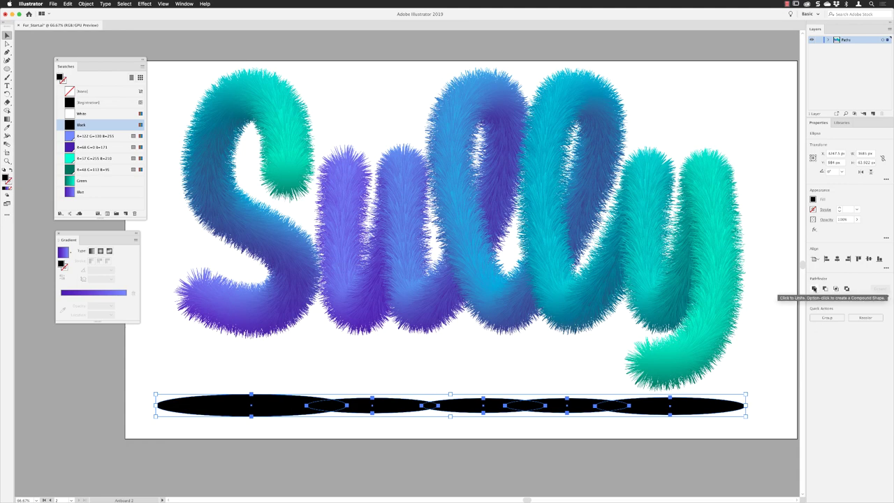
{"action": "left_click", "coordinate": [813, 288]}
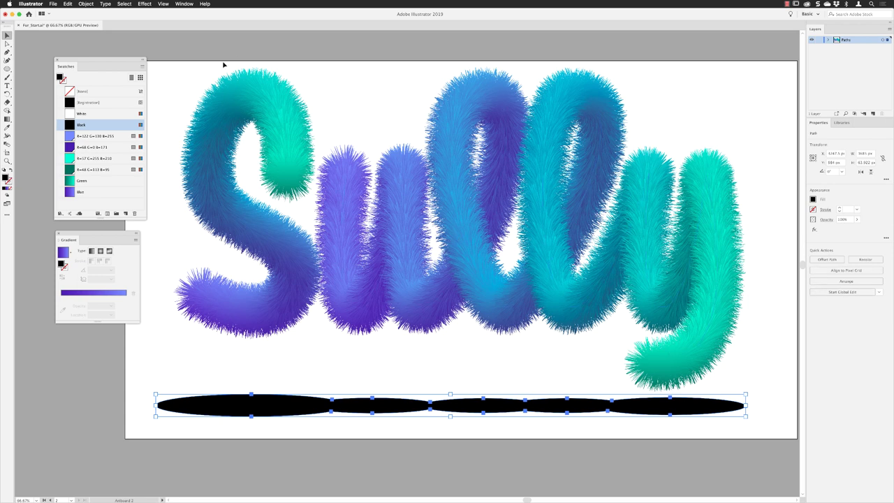
- Switch the shadow shape's colour sliders to HSB and lighten its fill to a grey of about 41% brightness
{"action": "left_click", "coordinate": [184, 5]}
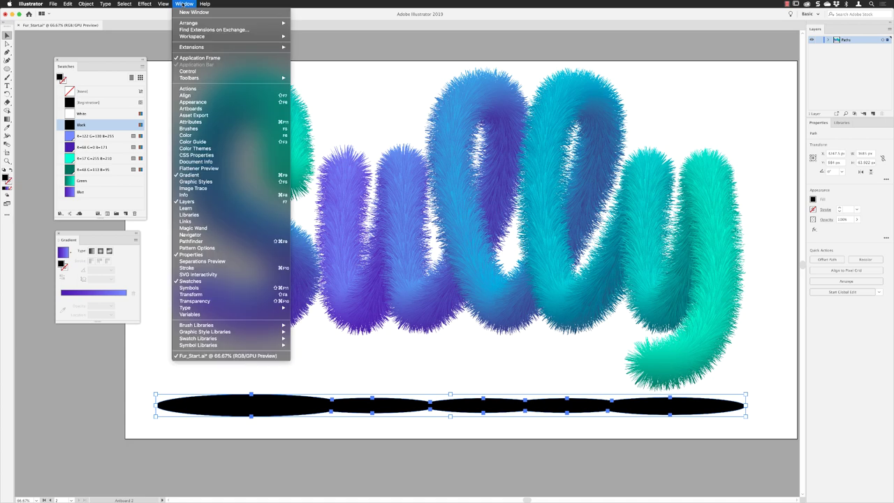
{"action": "left_click", "coordinate": [197, 136]}
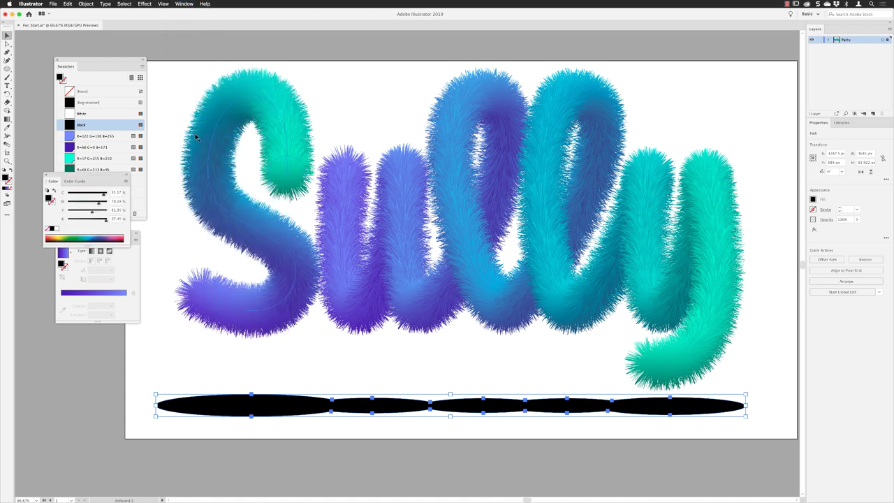
{"action": "left_click_drag", "start_coordinate": [110, 177], "coordinate": [282, 166]}
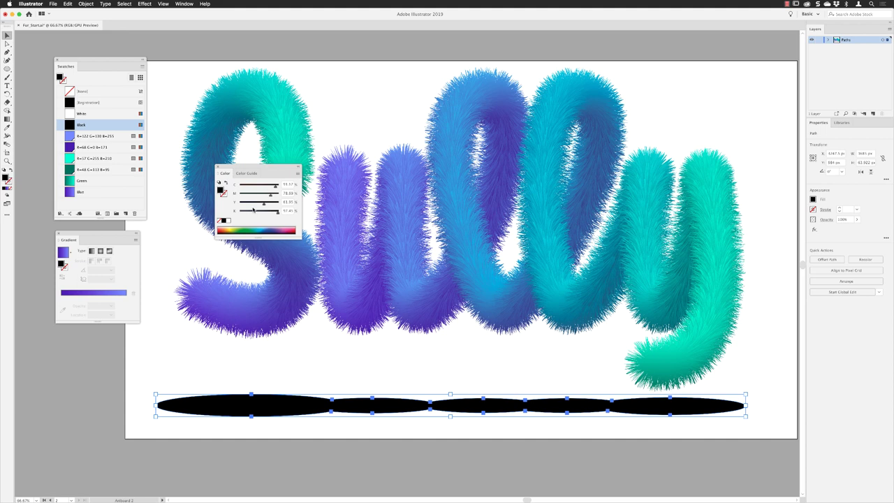
{"action": "left_click", "coordinate": [298, 173]}
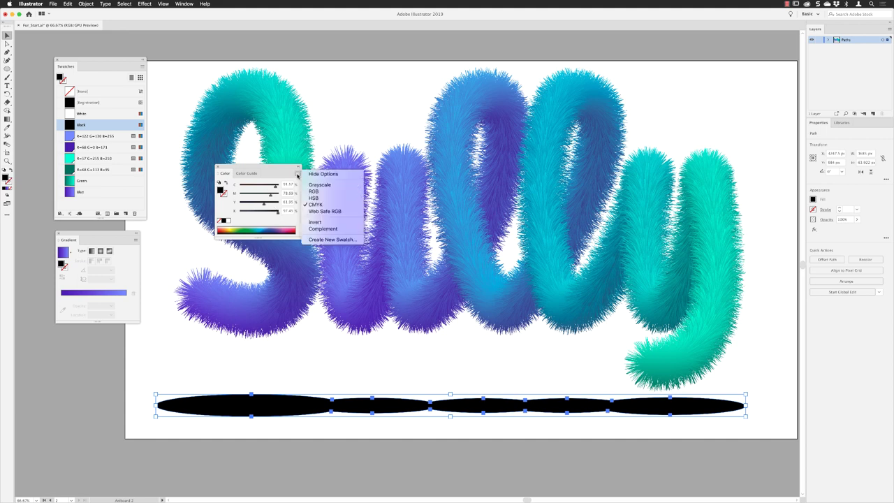
{"action": "left_click", "coordinate": [314, 198]}
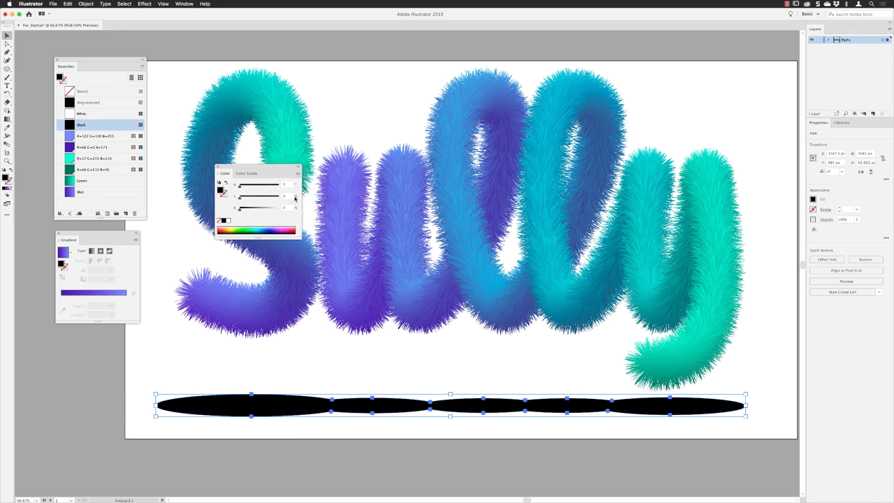
{"action": "left_click_drag", "start_coordinate": [241, 208], "coordinate": [255, 210]}
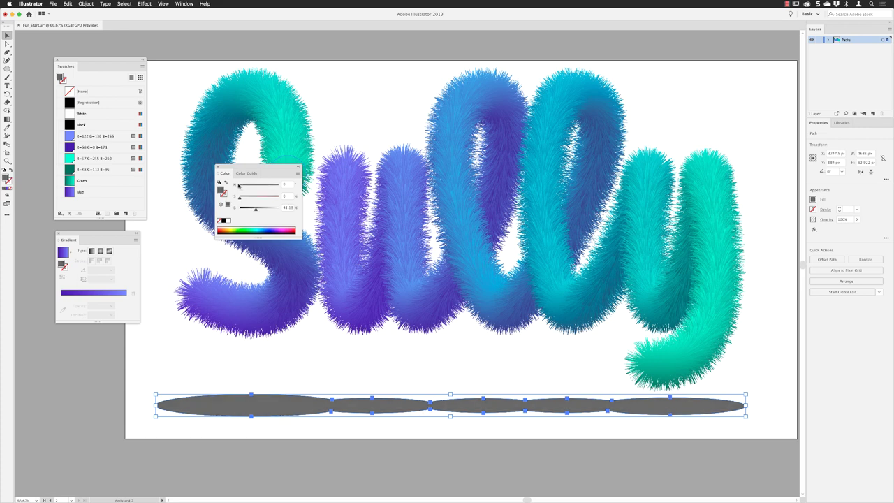
{"action": "left_click", "coordinate": [218, 167]}
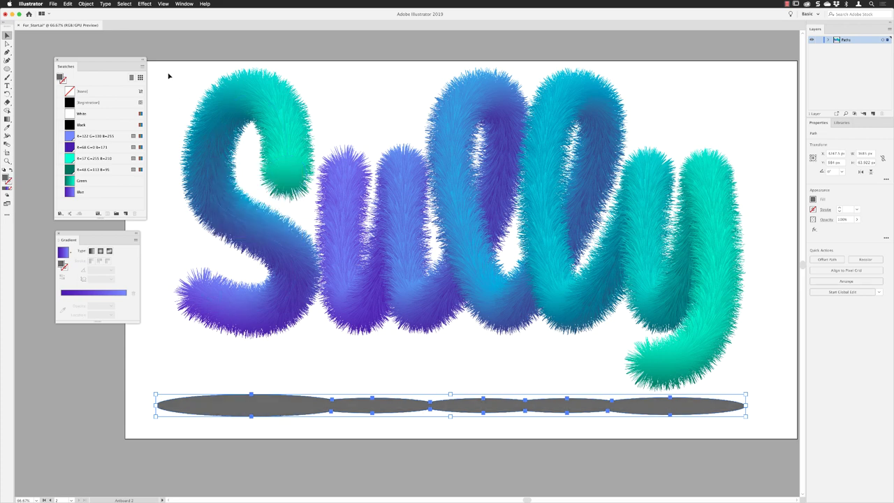
- Apply a Gaussian Blur with a 15.6-pixel radius to the grey shadow shape, with the preview on
{"action": "left_click", "coordinate": [144, 4]}
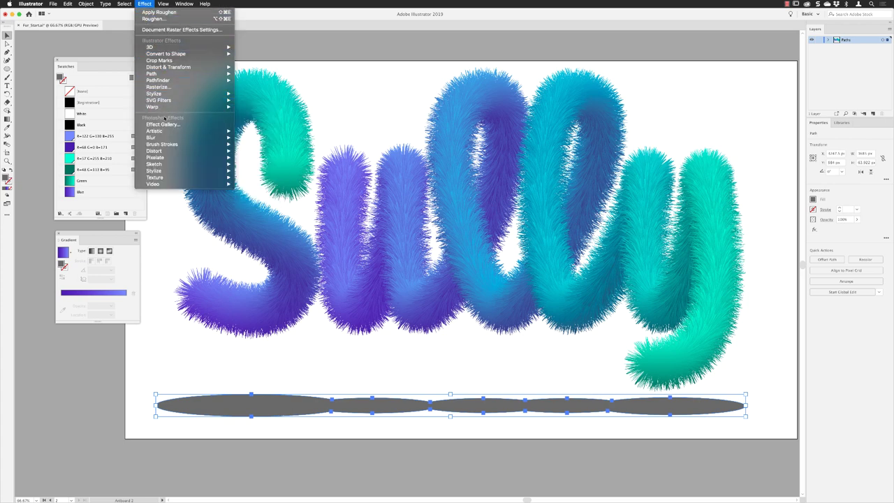
{"action": "mouse_move", "coordinate": [209, 138]}
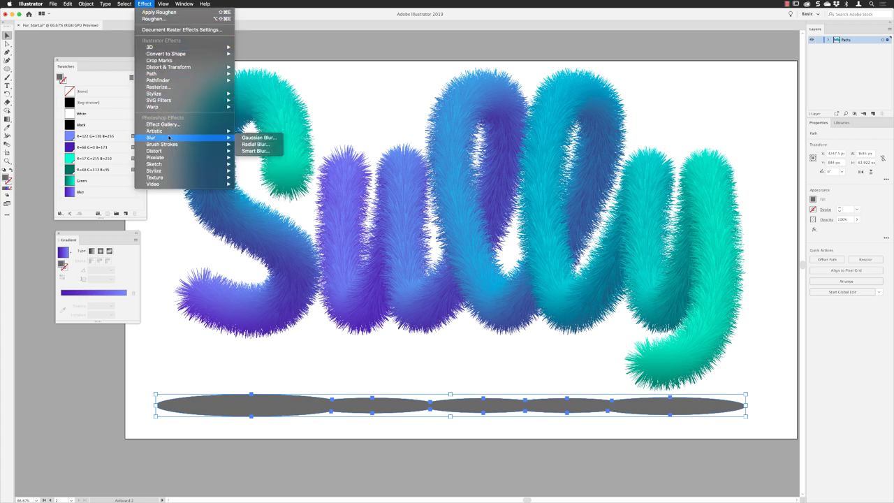
{"action": "left_click", "coordinate": [268, 138]}
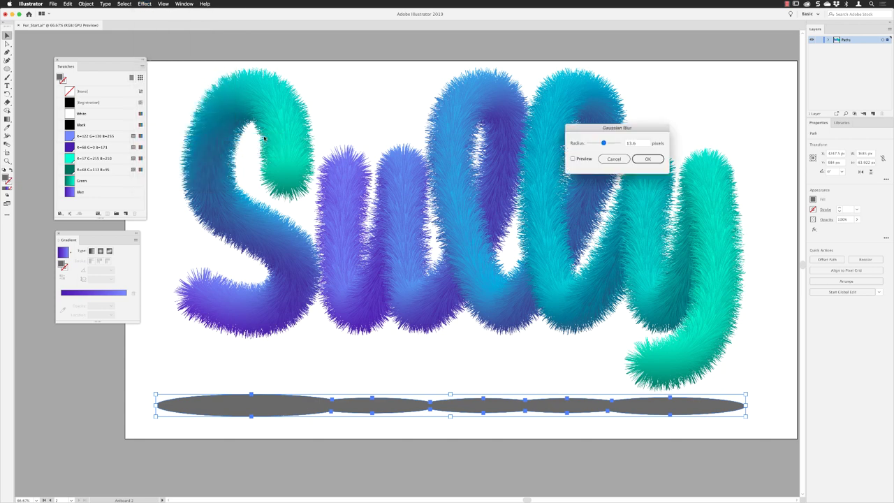
{"action": "left_click", "coordinate": [572, 159]}
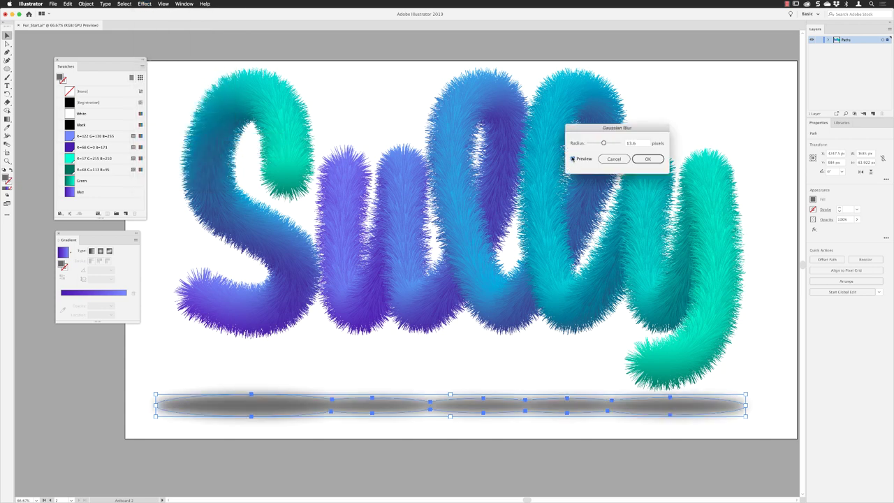
{"action": "left_click_drag", "start_coordinate": [603, 142], "coordinate": [604, 143]}
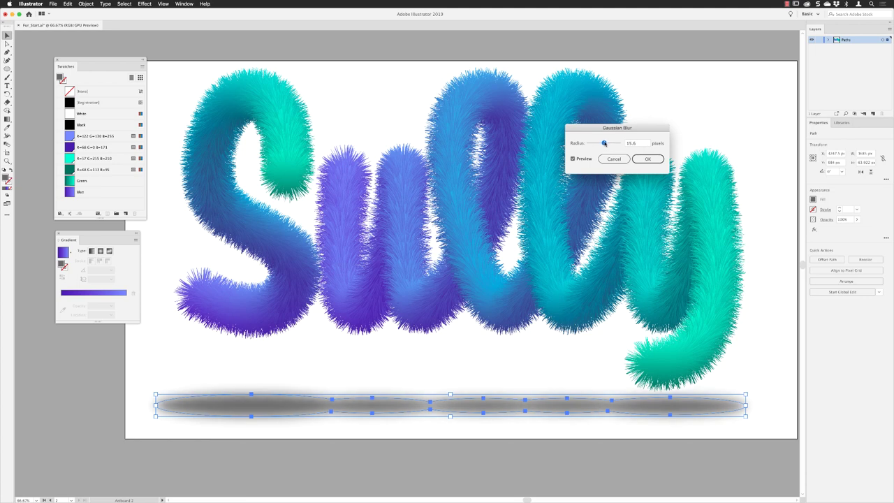
{"action": "left_click", "coordinate": [643, 159]}
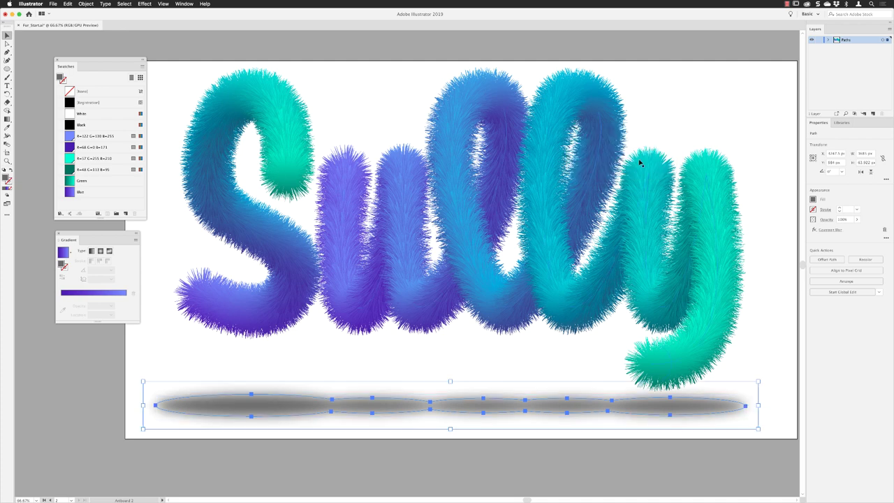
- Set the blurred shadow's opacity to 50% and deselect it
{"action": "left_click", "coordinate": [826, 219]}
{"action": "type", "text": "50"}
{"action": "key", "text": "Return"}
{"action": "left_click", "coordinate": [752, 117]}
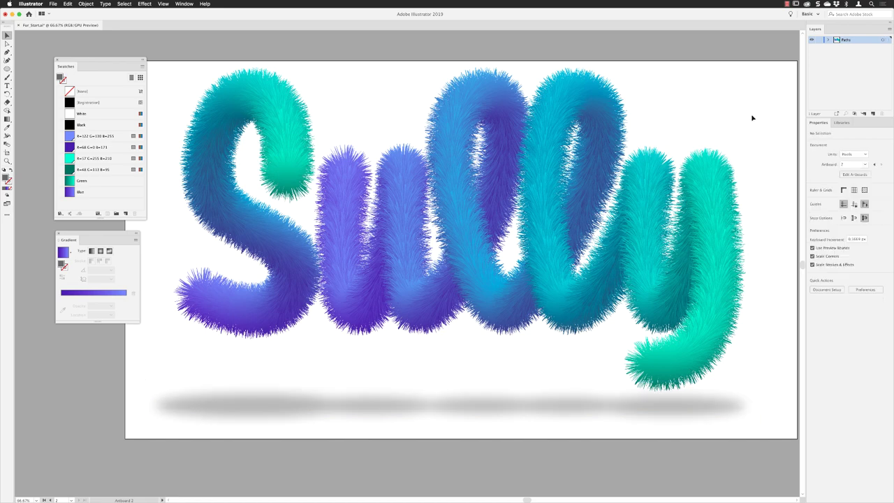